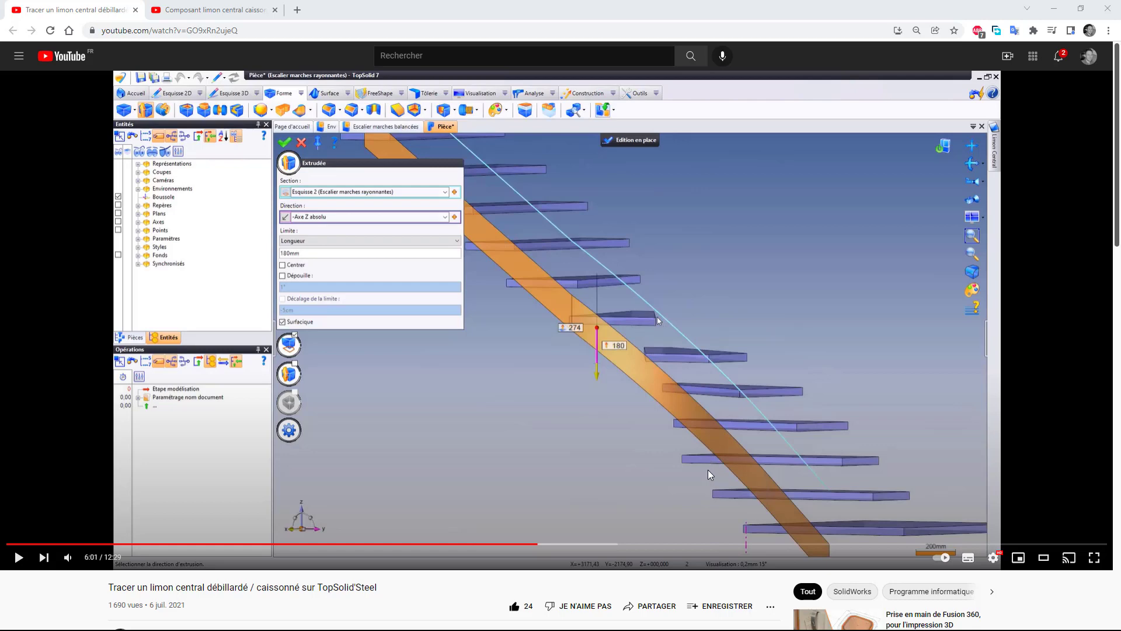
Switch to the browser page of the "Composant limon central caisson…" video
click(210, 10)
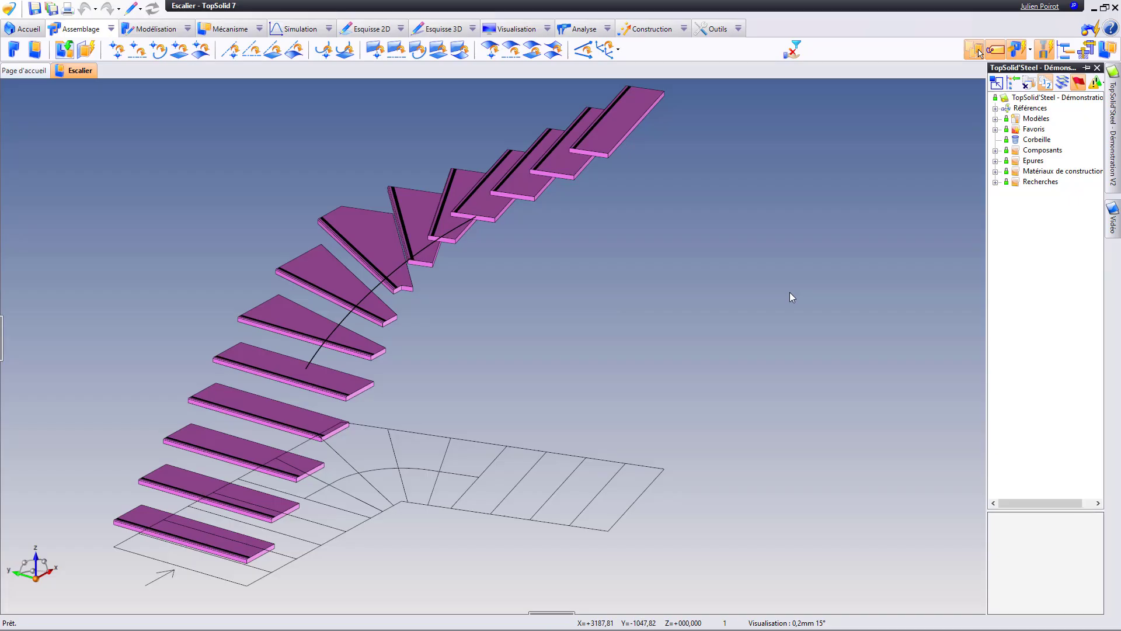
Insert the Limon Central Caissonné component from the library folder Composants > Escalier > Limons > Limon central sur profil into the stair assembly
middle_drag(475, 289, 527, 323)
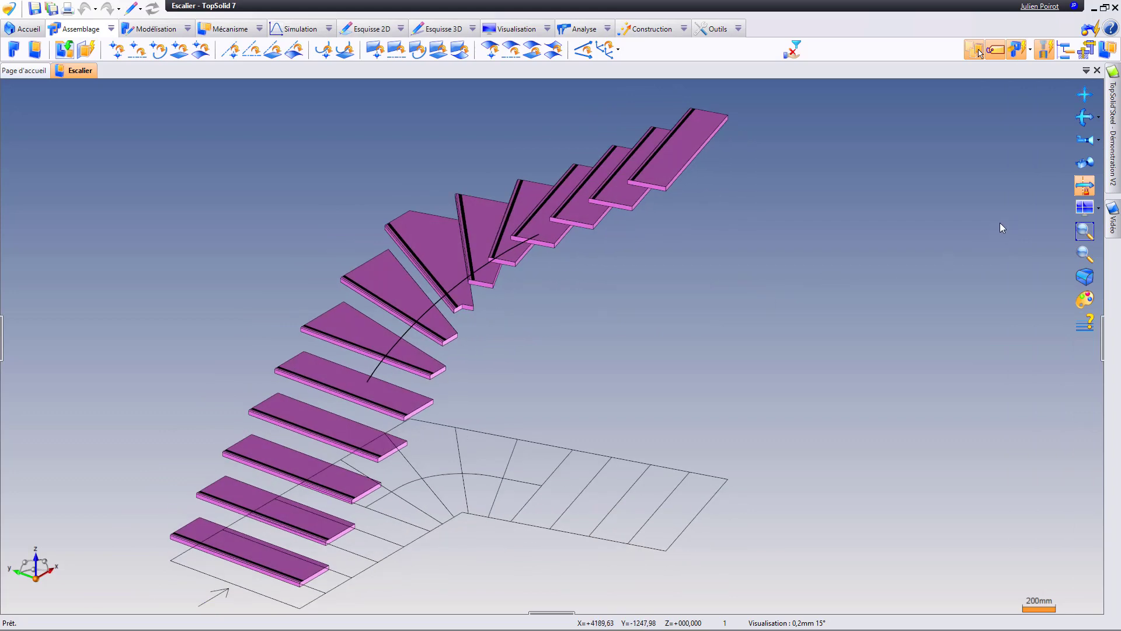
mouse_move(1112, 129)
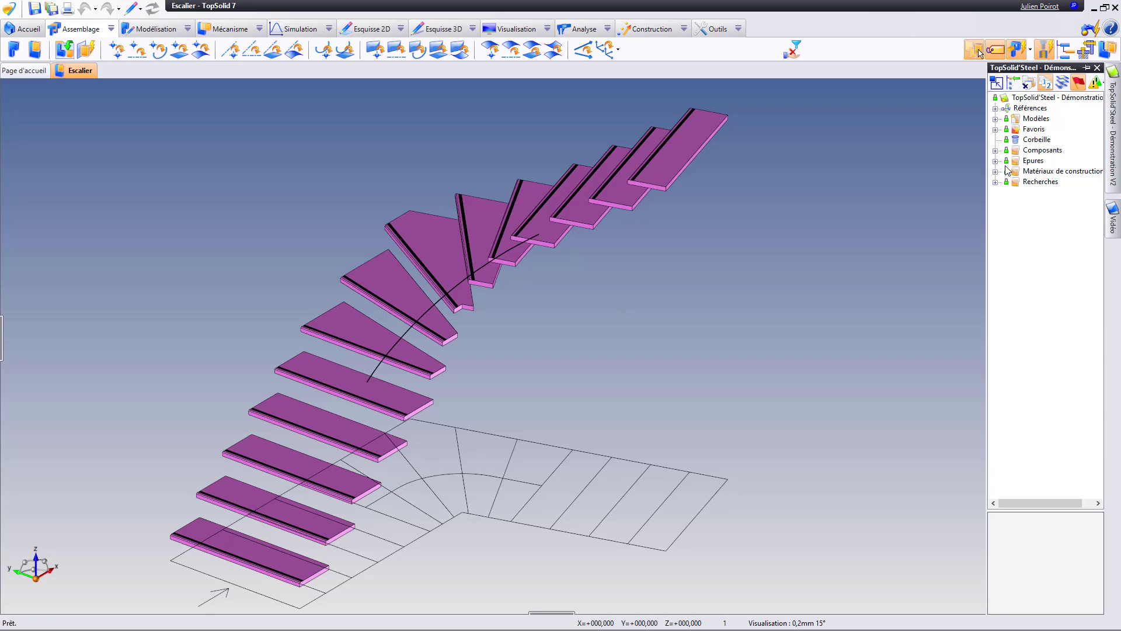
click(1058, 151)
click(996, 151)
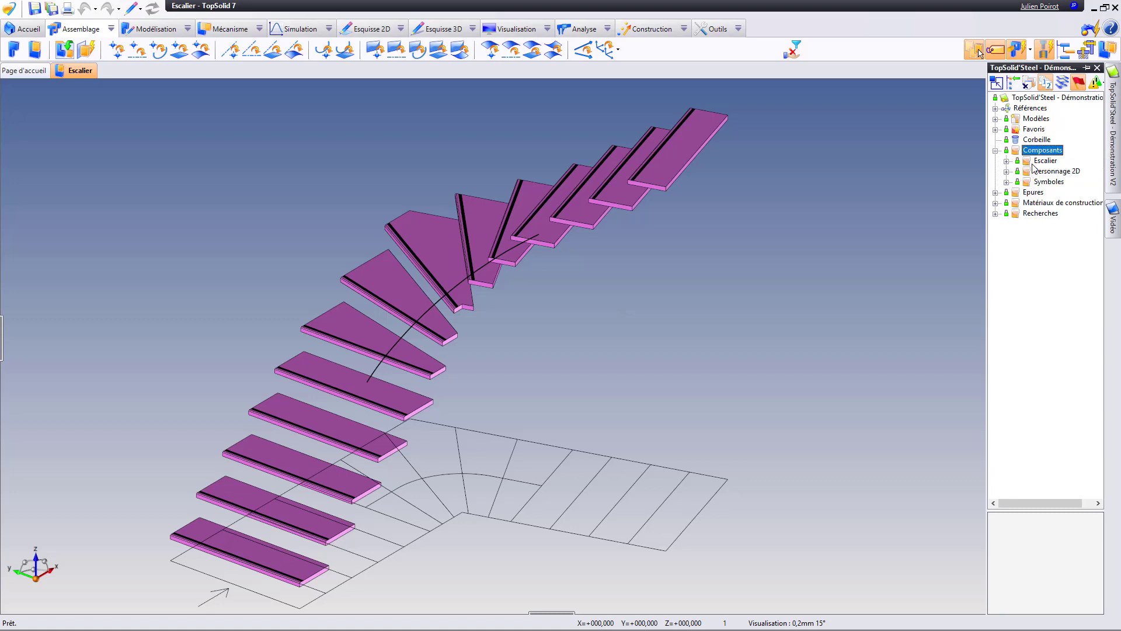
click(1007, 162)
click(1017, 171)
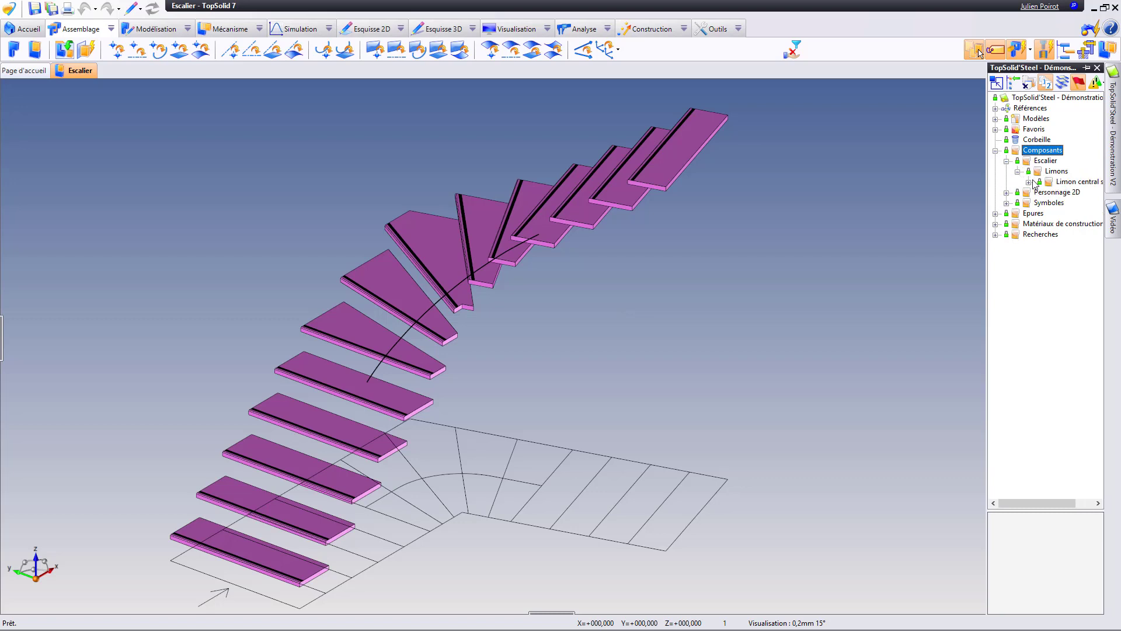
click(1029, 182)
click(1076, 192)
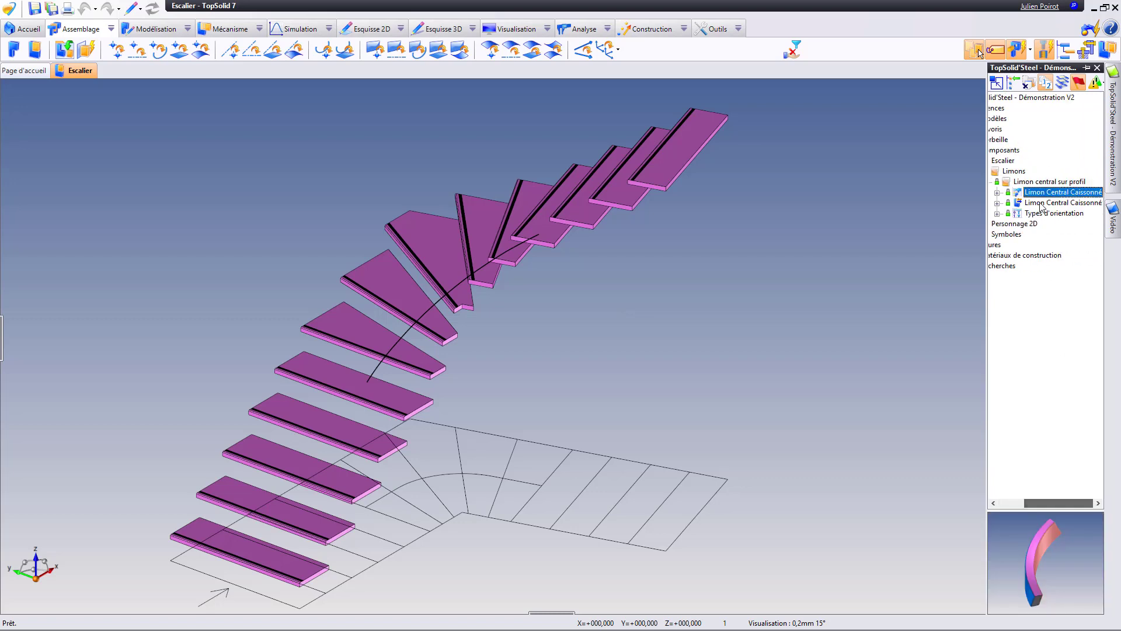
drag(1048, 199, 810, 240)
drag(708, 253, 700, 293)
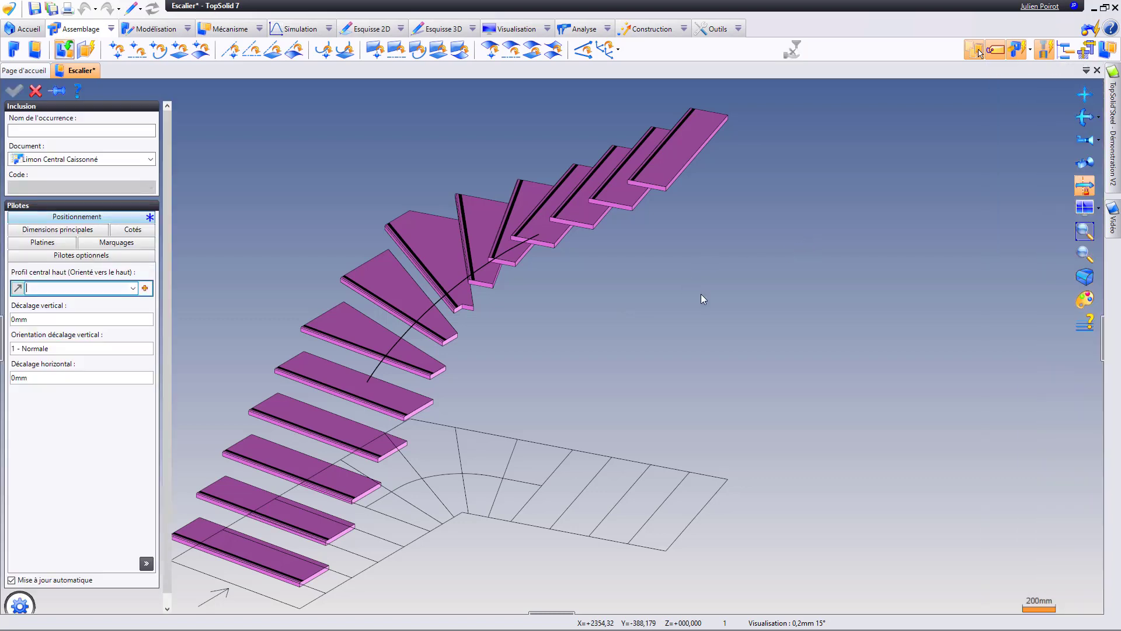
Use the curved sketch line Esquisse 4 as the stringer's upper central profile and reverse its direction
scroll(506, 308, up, 4)
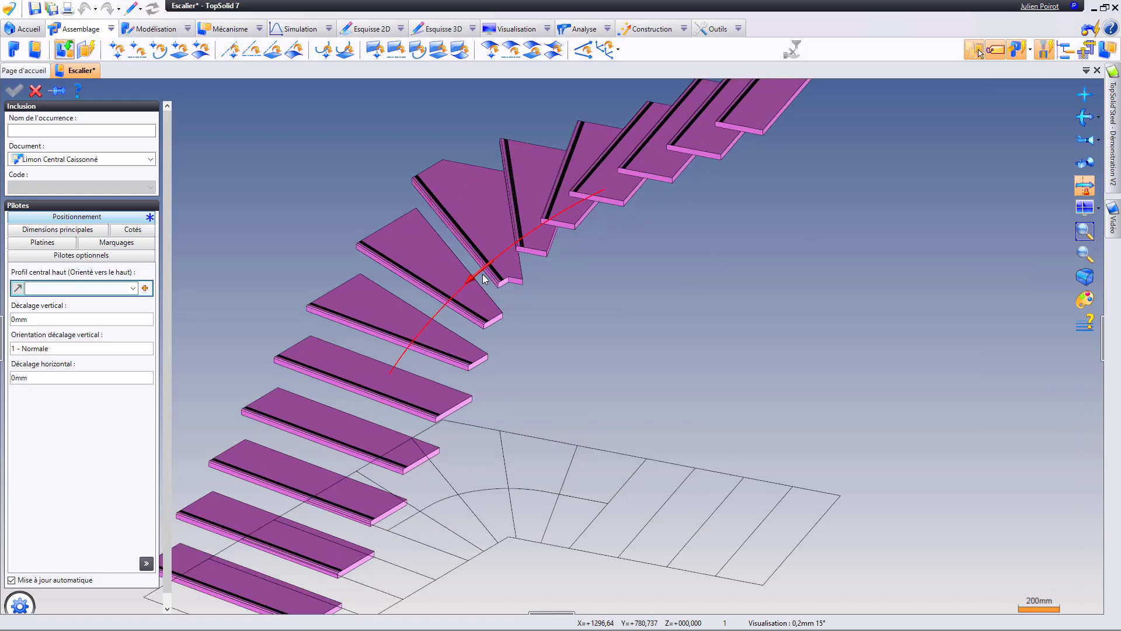
click(483, 273)
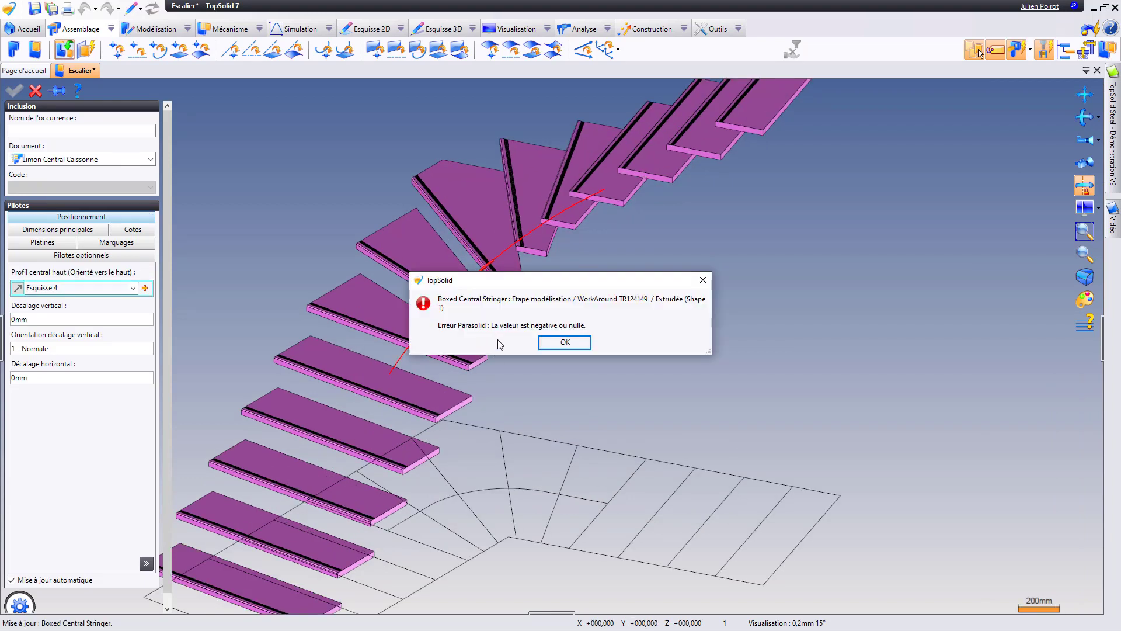
click(565, 342)
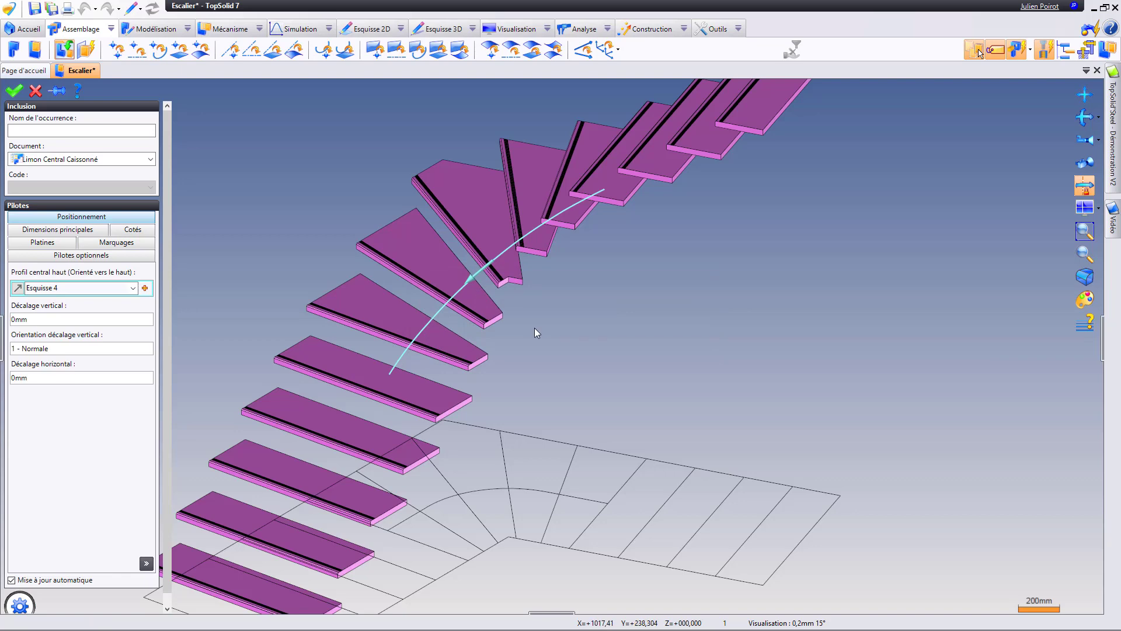
middle_drag(534, 328, 533, 320)
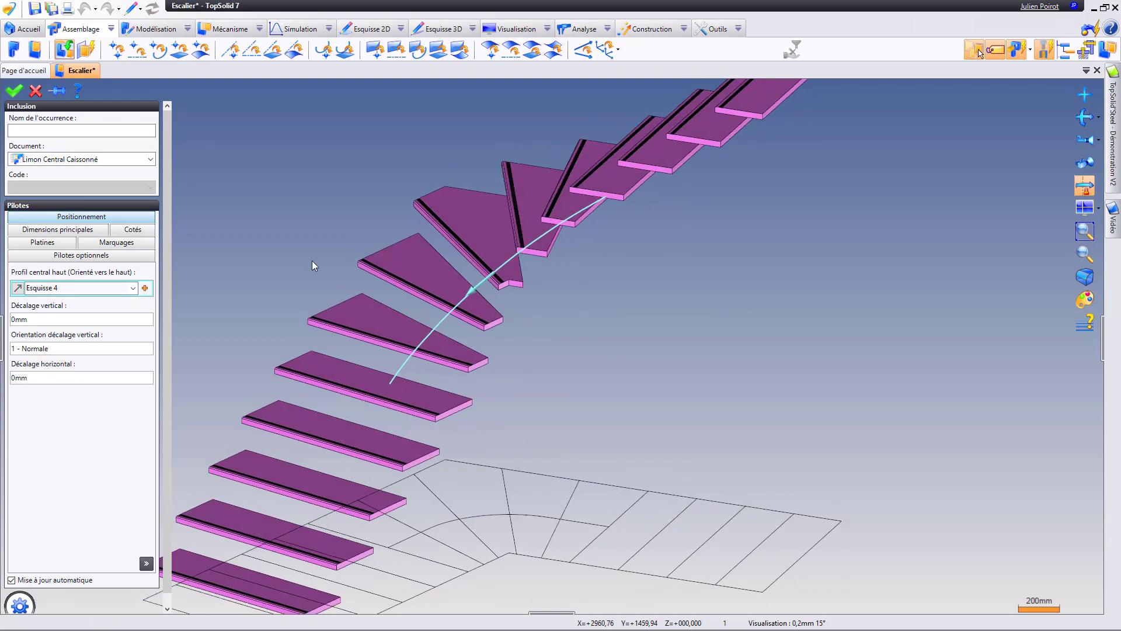
click(17, 288)
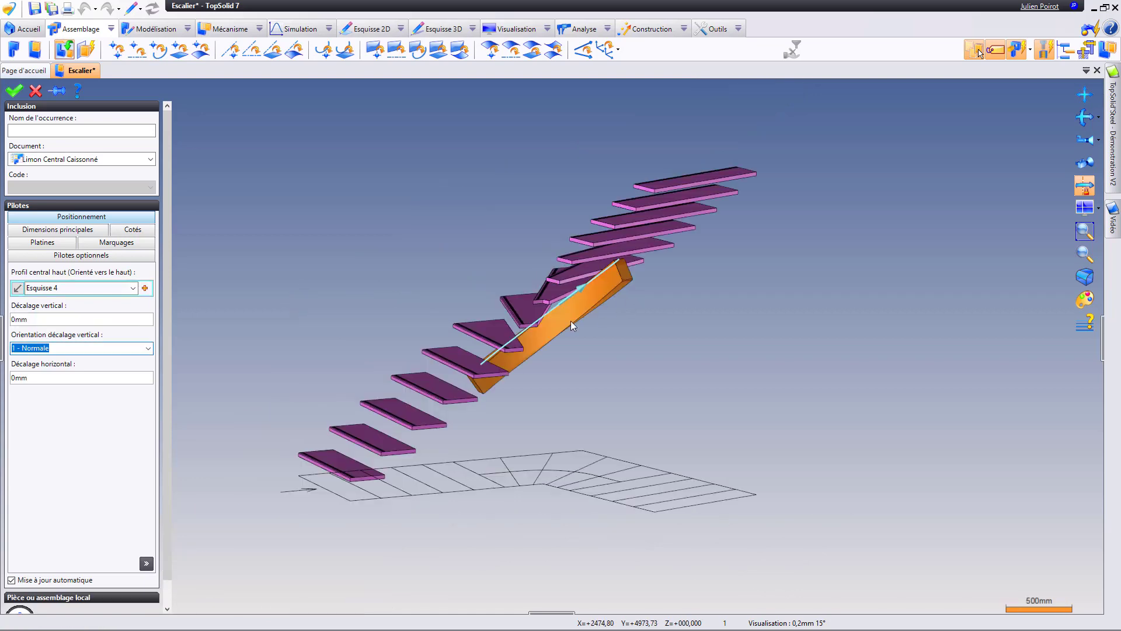
Examine the boxed stringer from both sides and its lower end relative to the stair treads
scroll(506, 373, up, 5)
scroll(505, 370, up, 3)
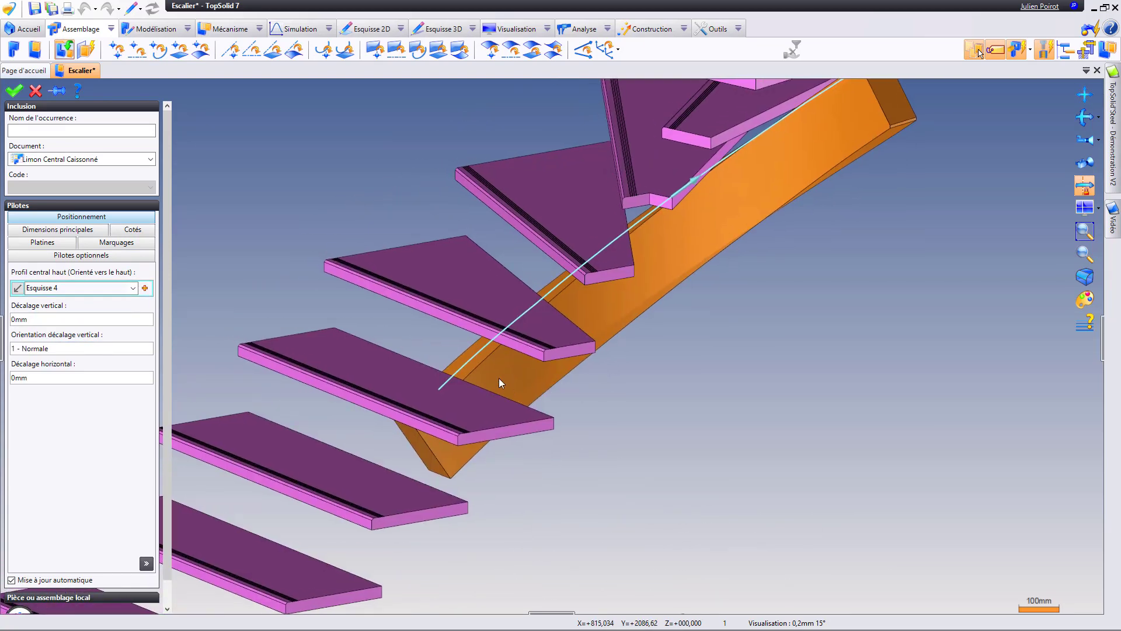
mouse_move(520, 371)
middle_down()
mouse_move(492, 350)
mouse_move(504, 356)
middle_up()
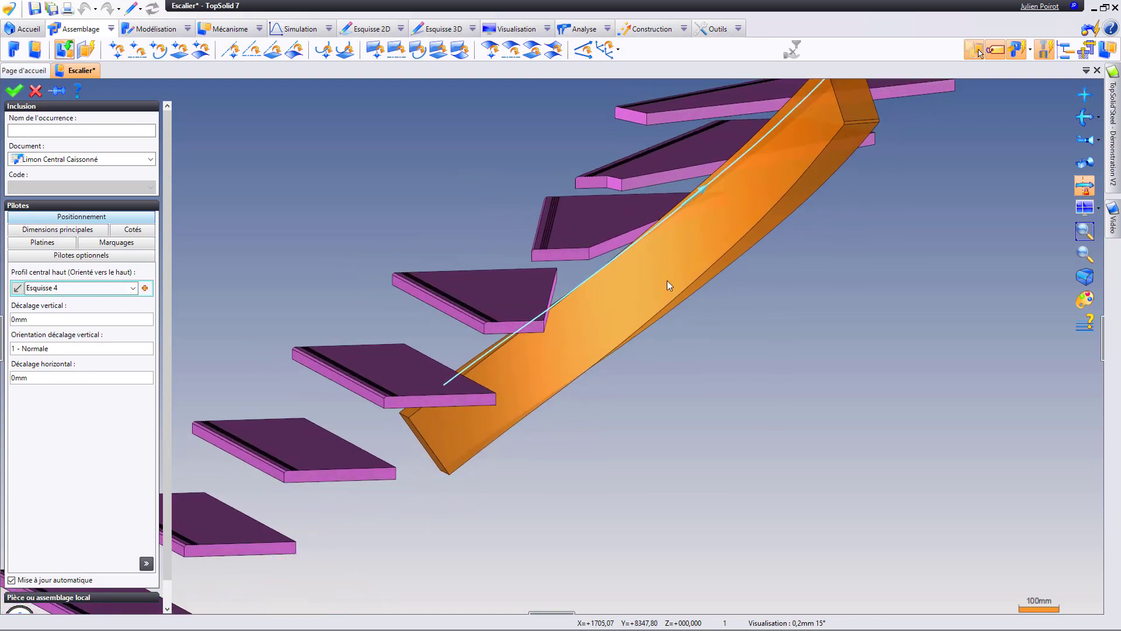
middle_drag(667, 280, 717, 448)
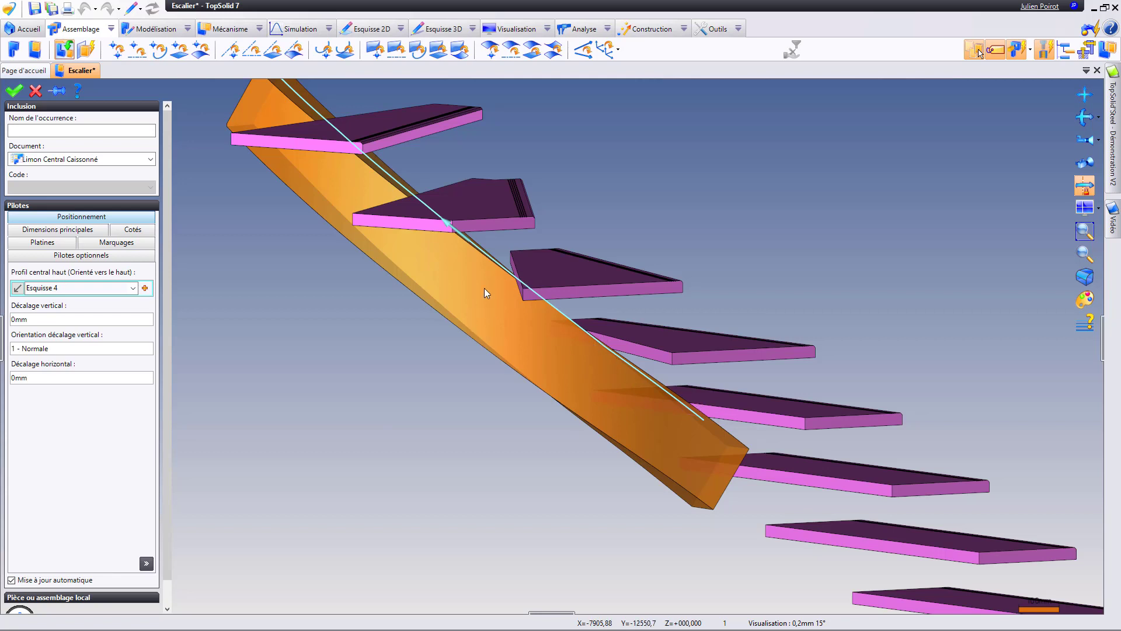
scroll(535, 323, down, 3)
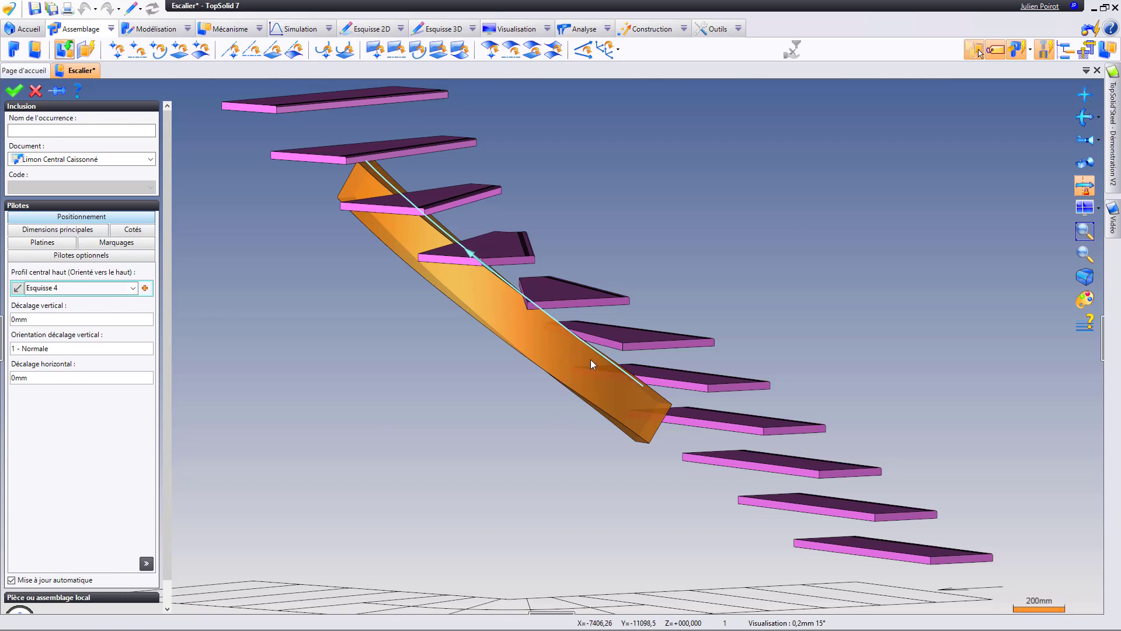
middle_drag(591, 359, 456, 367)
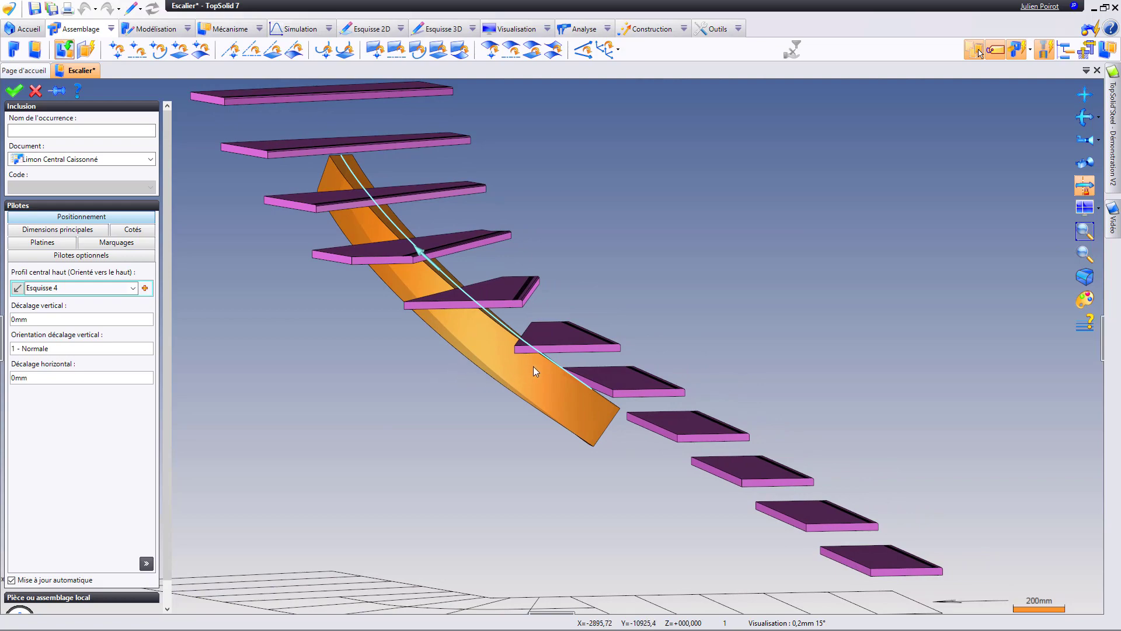
middle_drag(567, 378, 348, 392)
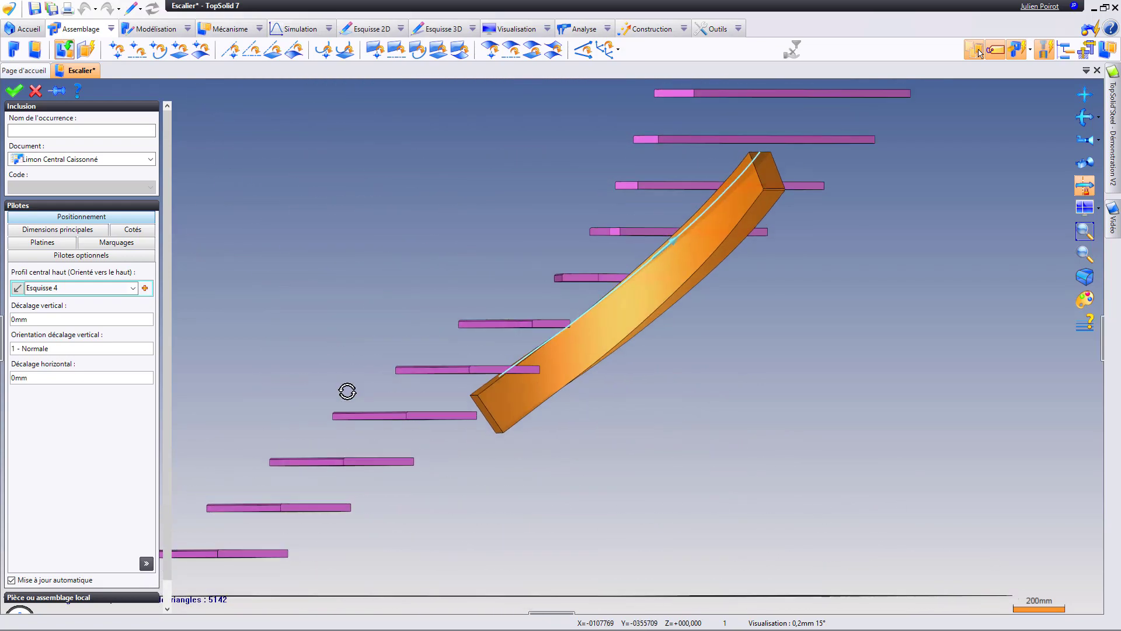
scroll(510, 407, up, 3)
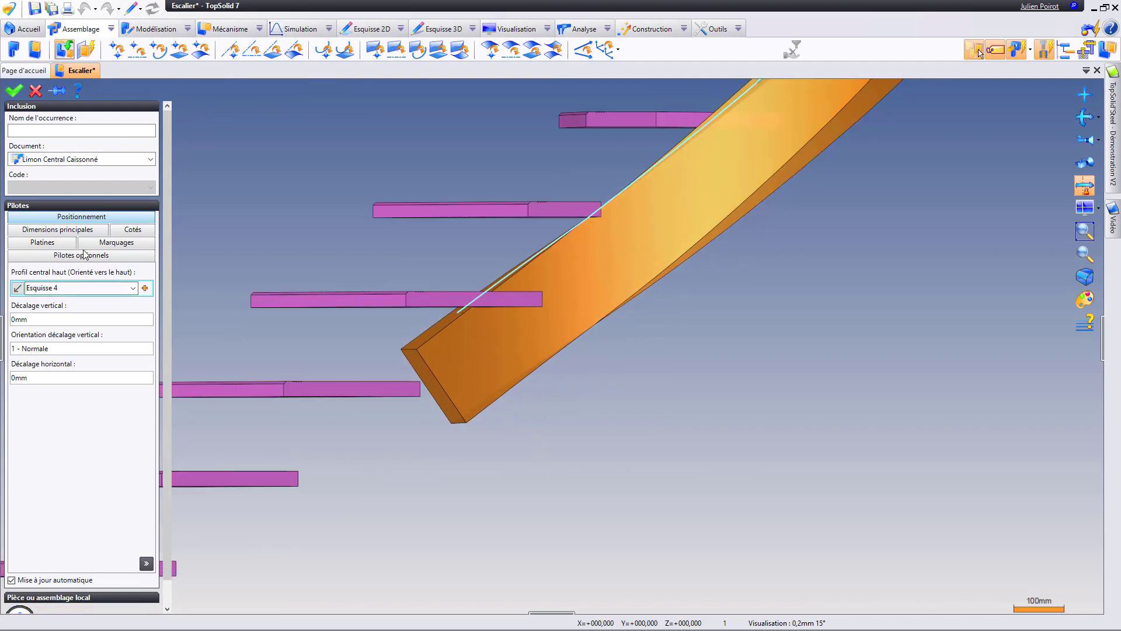
Set the stringer's start orientation (Orientation départ) to 2 - Verticale in its main dimensions
click(46, 231)
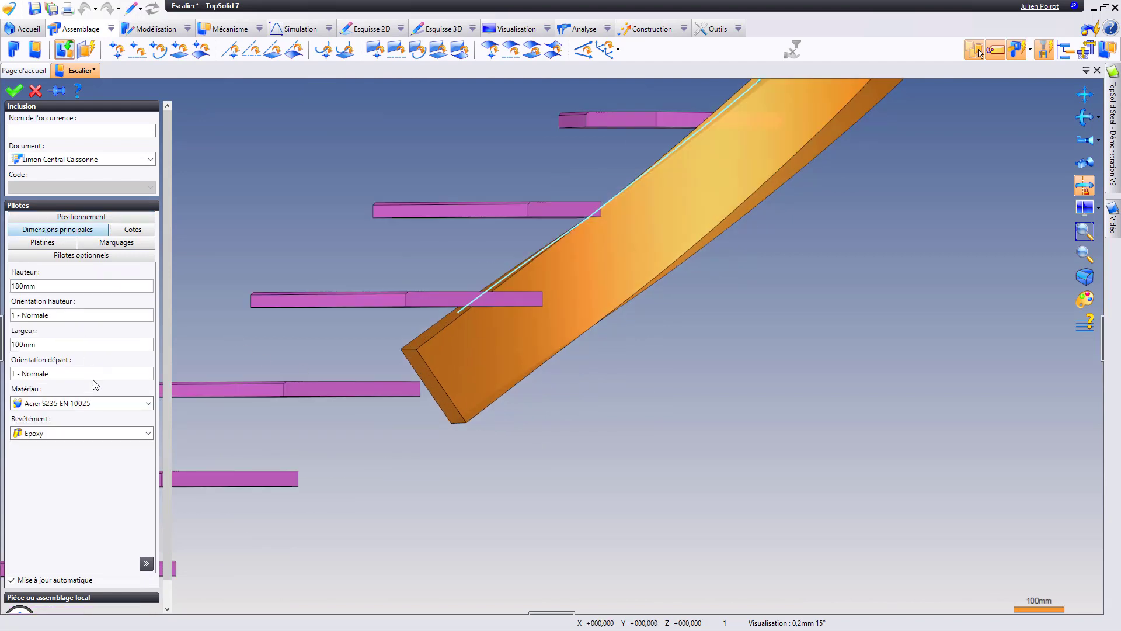
click(67, 378)
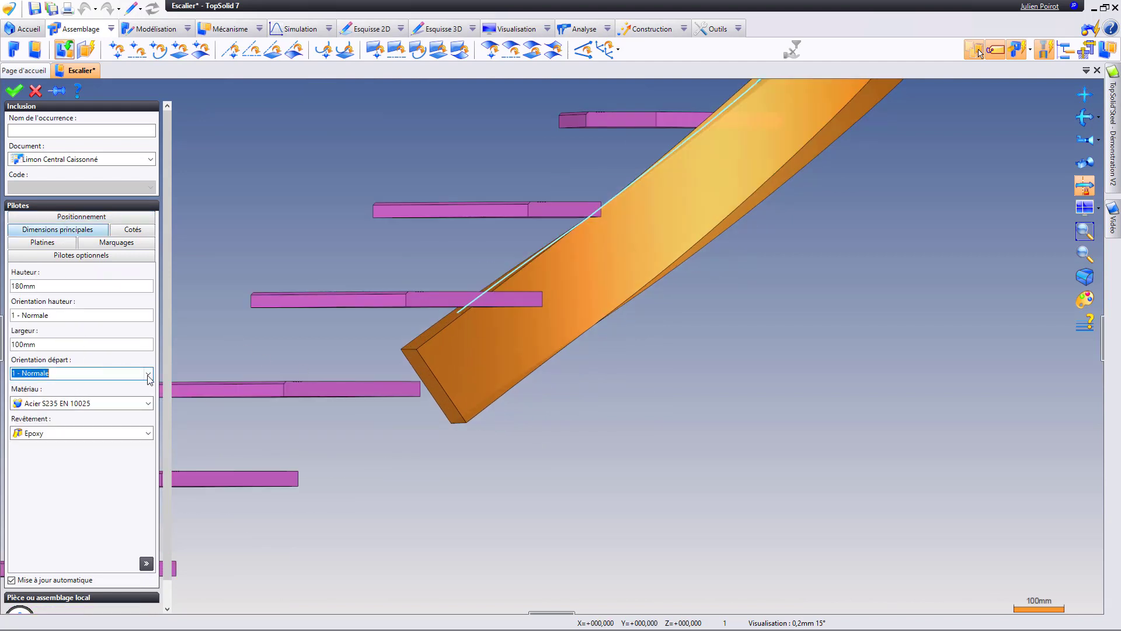
click(49, 385)
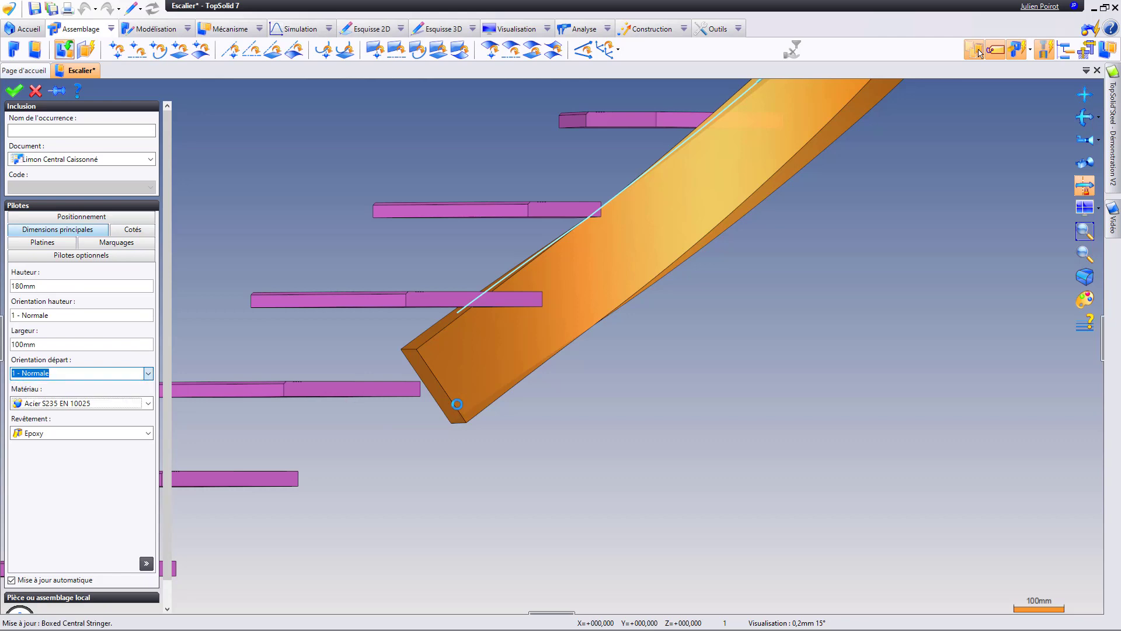
middle_drag(489, 345, 542, 345)
scroll(531, 347, up, 4)
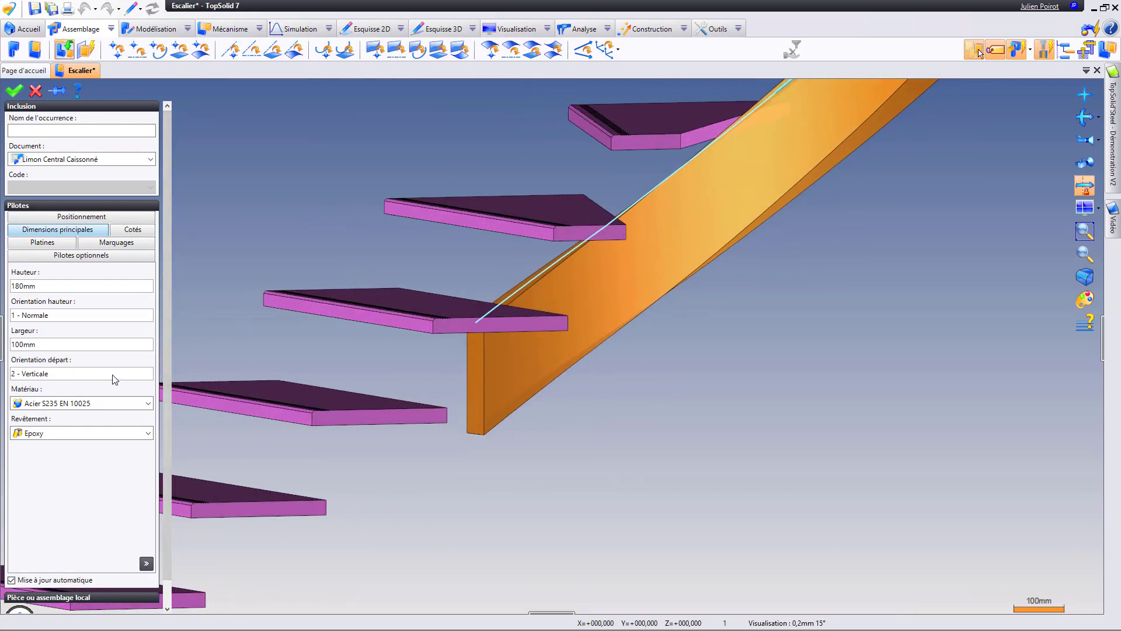
Return the stringer's start orientation (Orientation départ) to 1 - Normale
click(112, 377)
click(108, 380)
click(105, 385)
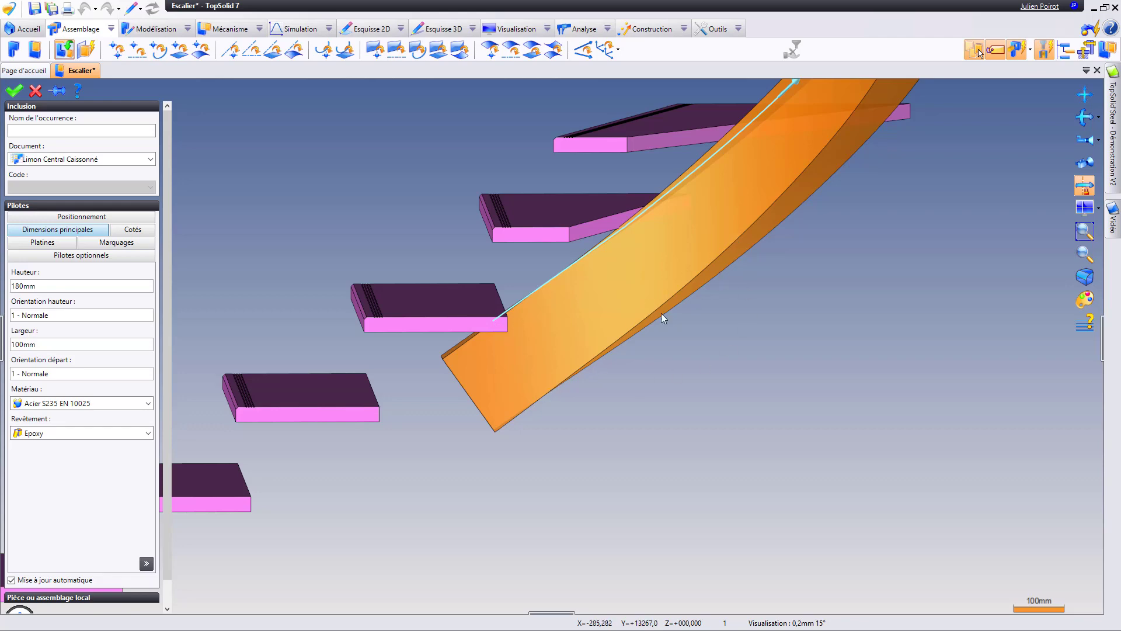
Examine the stringer's lower end and review its Platines (plates) and Marquages (markings) settings
middle_drag(594, 352, 531, 348)
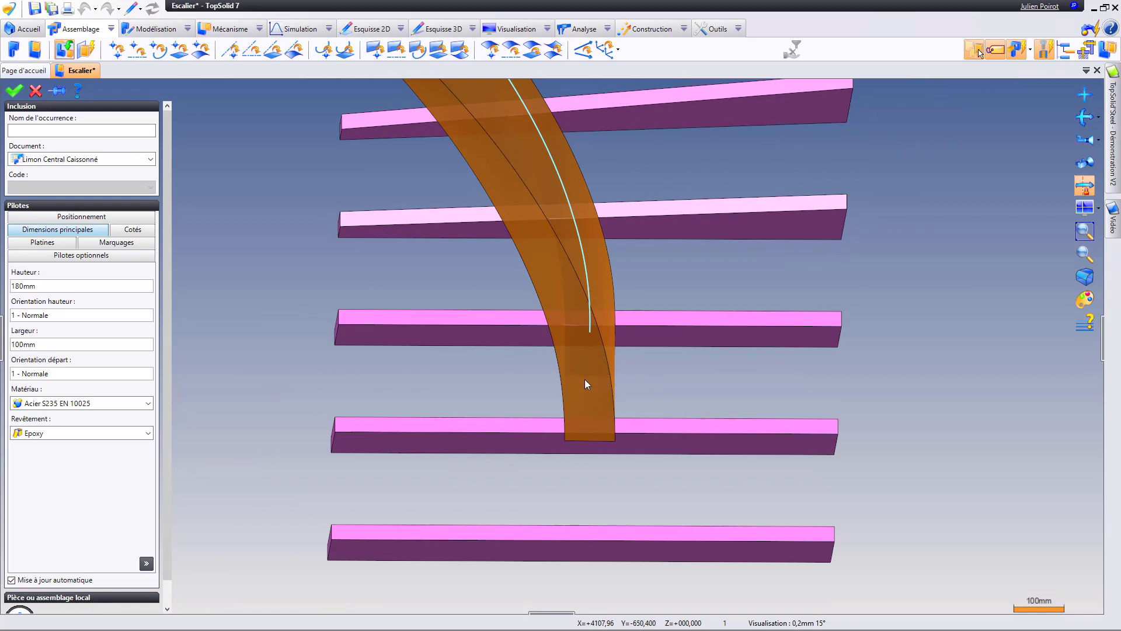
middle_drag(586, 384, 543, 360)
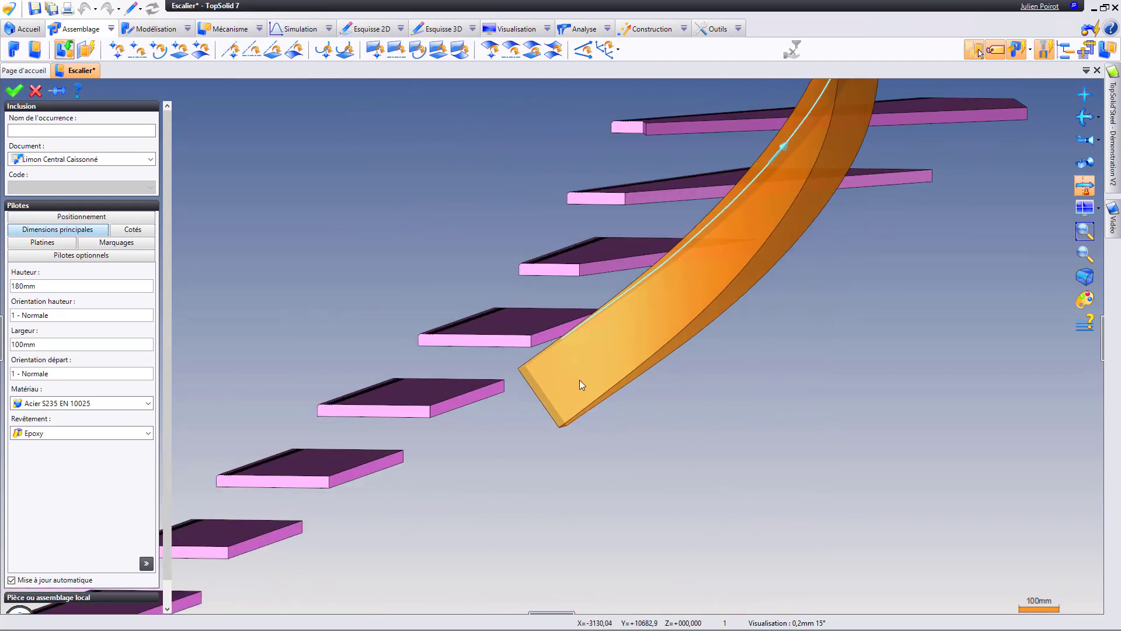
scroll(581, 380, up, 3)
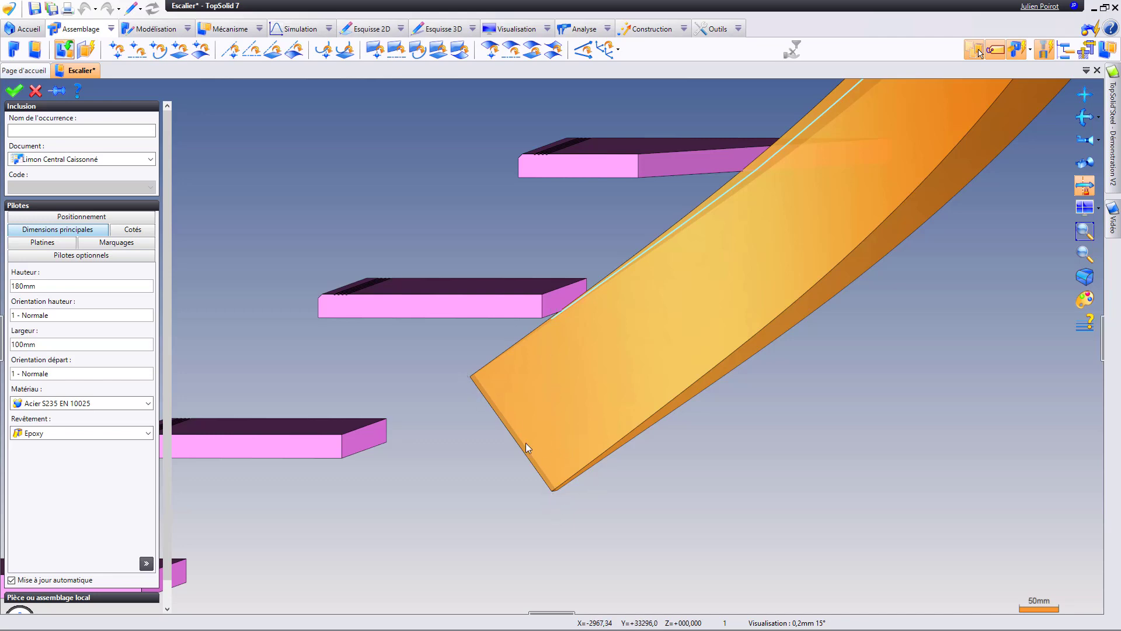
mouse_move(545, 412)
middle_down()
mouse_move(676, 400)
mouse_move(558, 415)
middle_up()
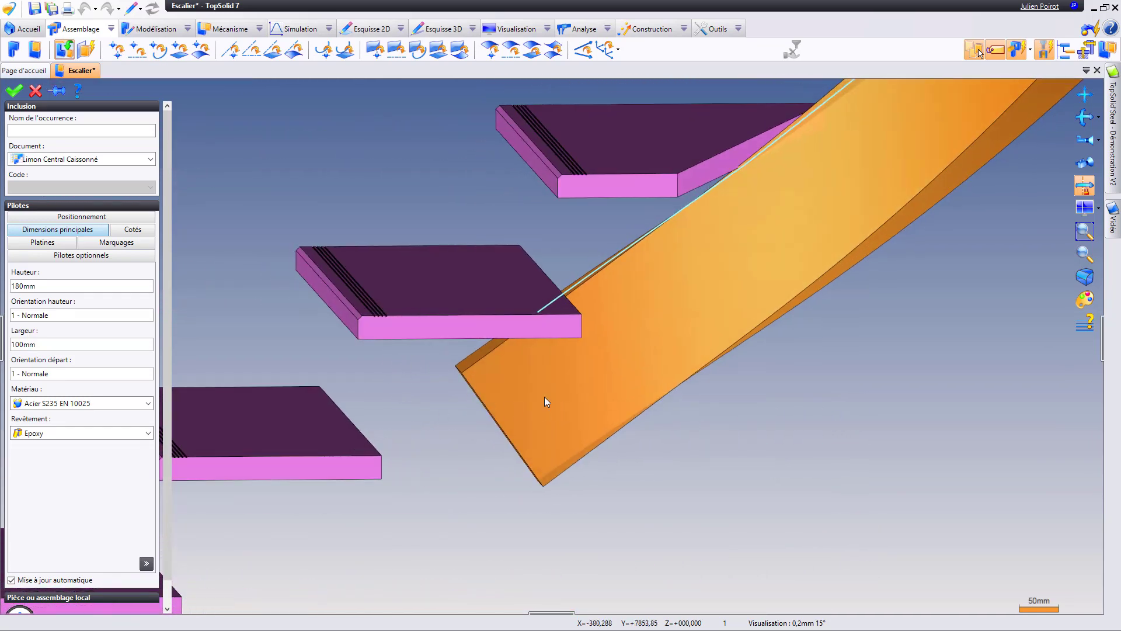
scroll(440, 411, down, 3)
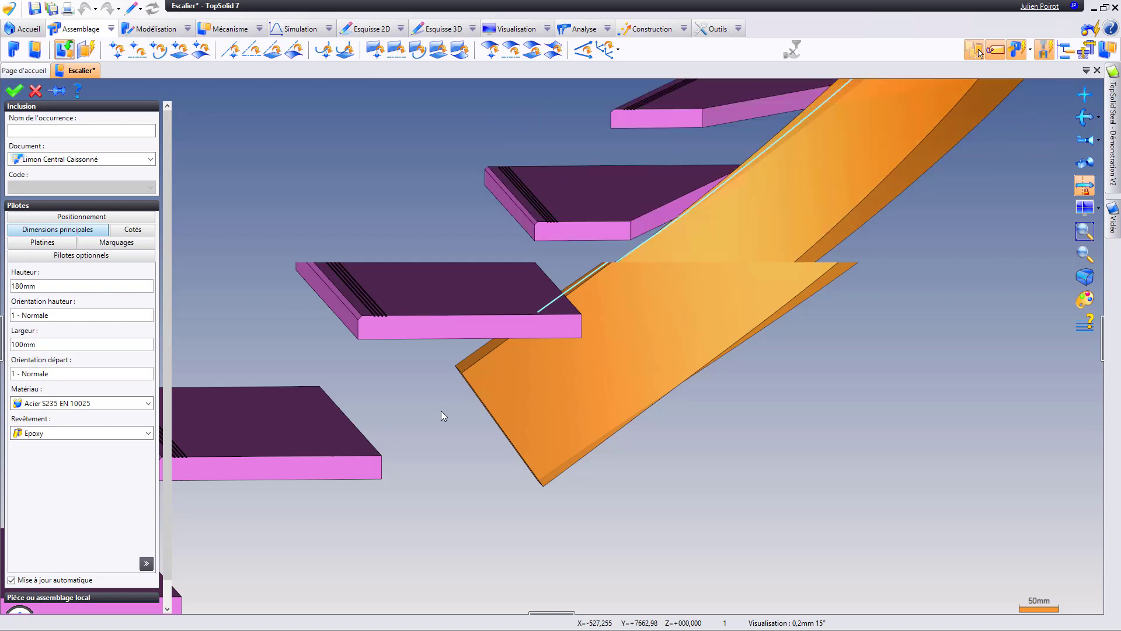
click(65, 246)
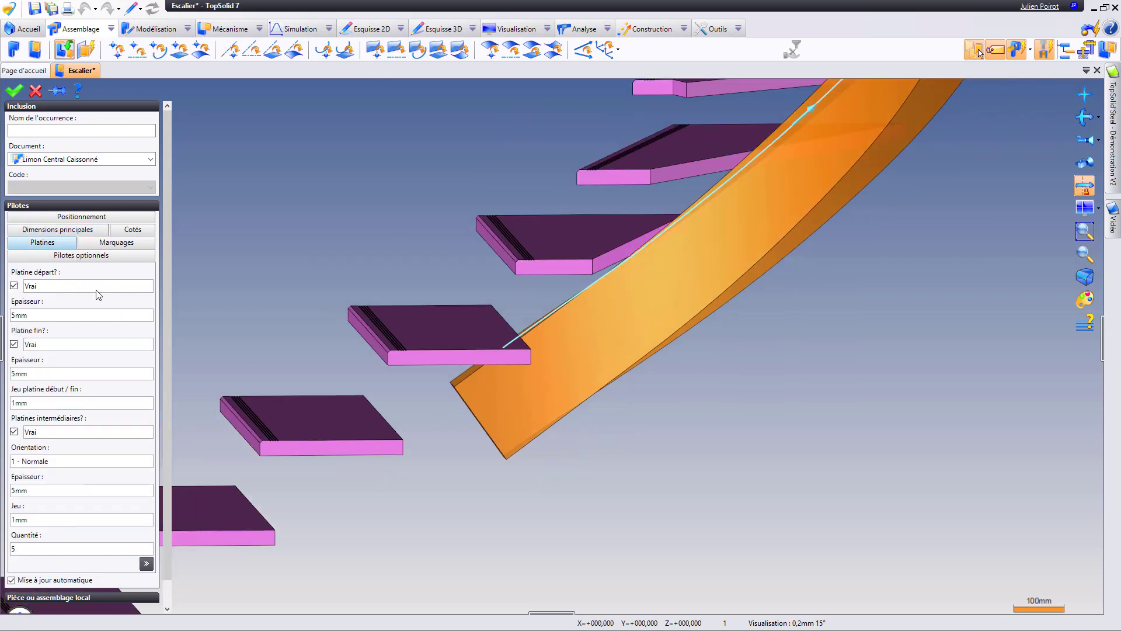
scroll(105, 385, down, 1)
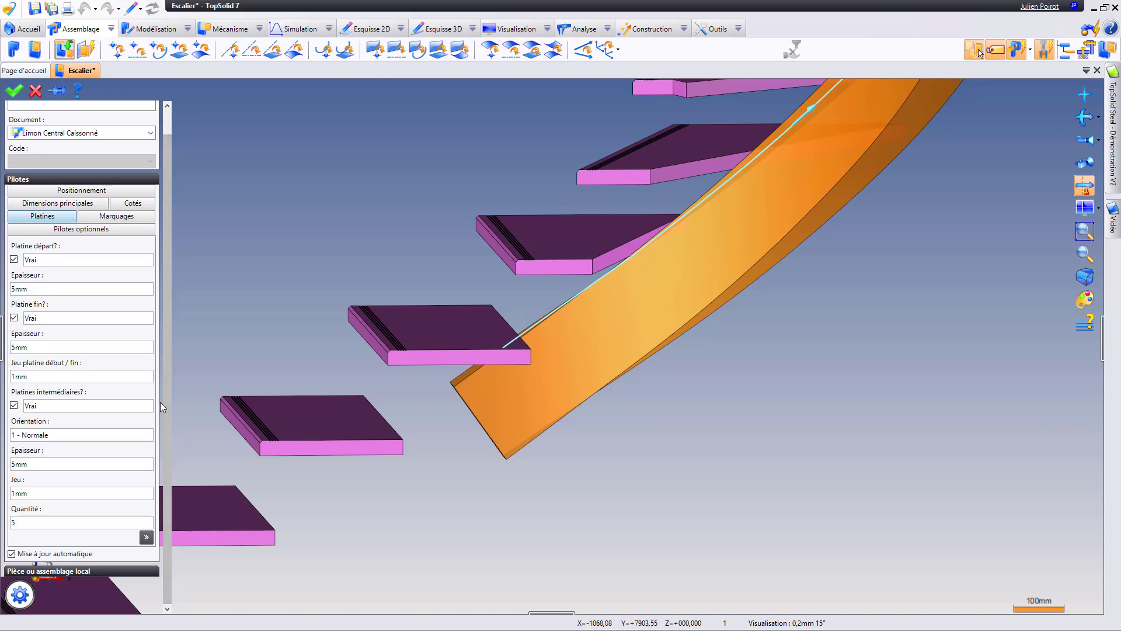
click(95, 217)
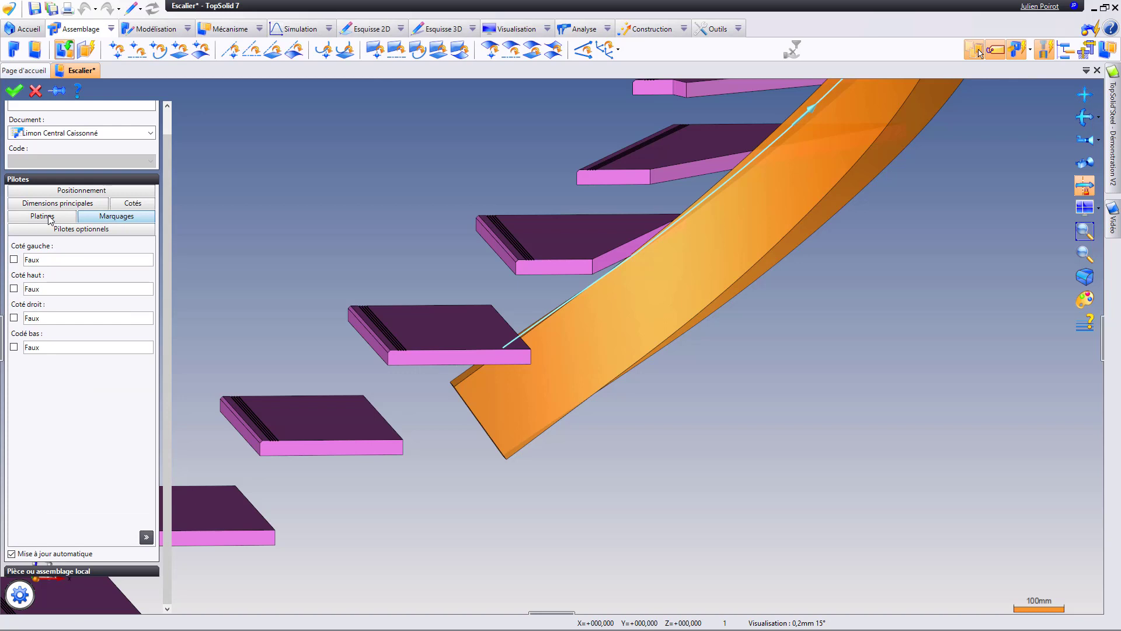
click(50, 220)
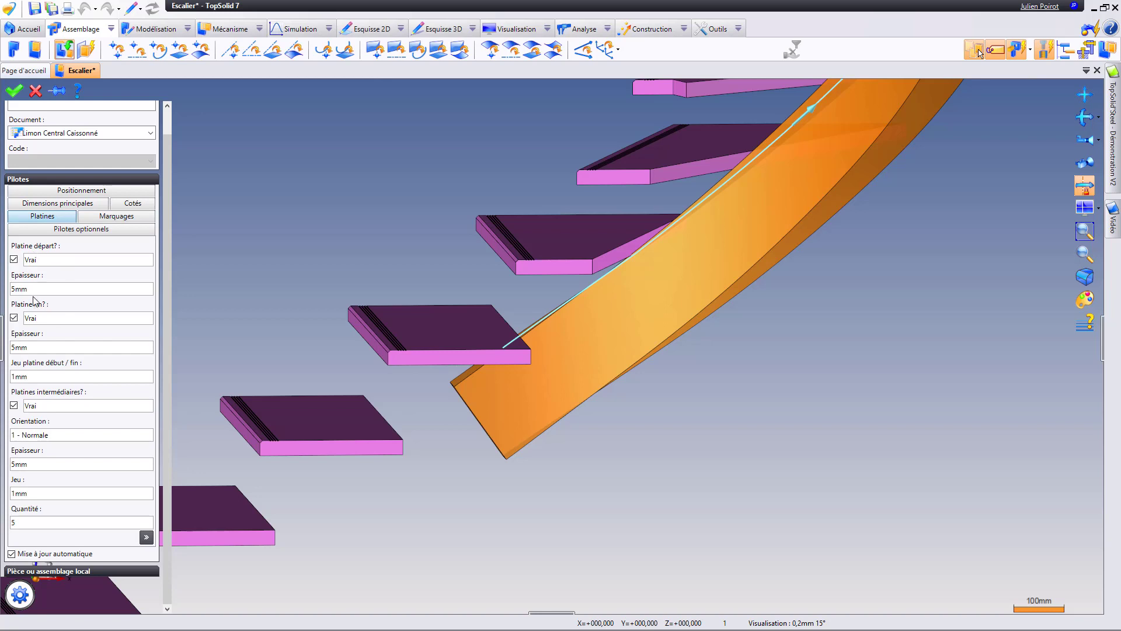
click(48, 380)
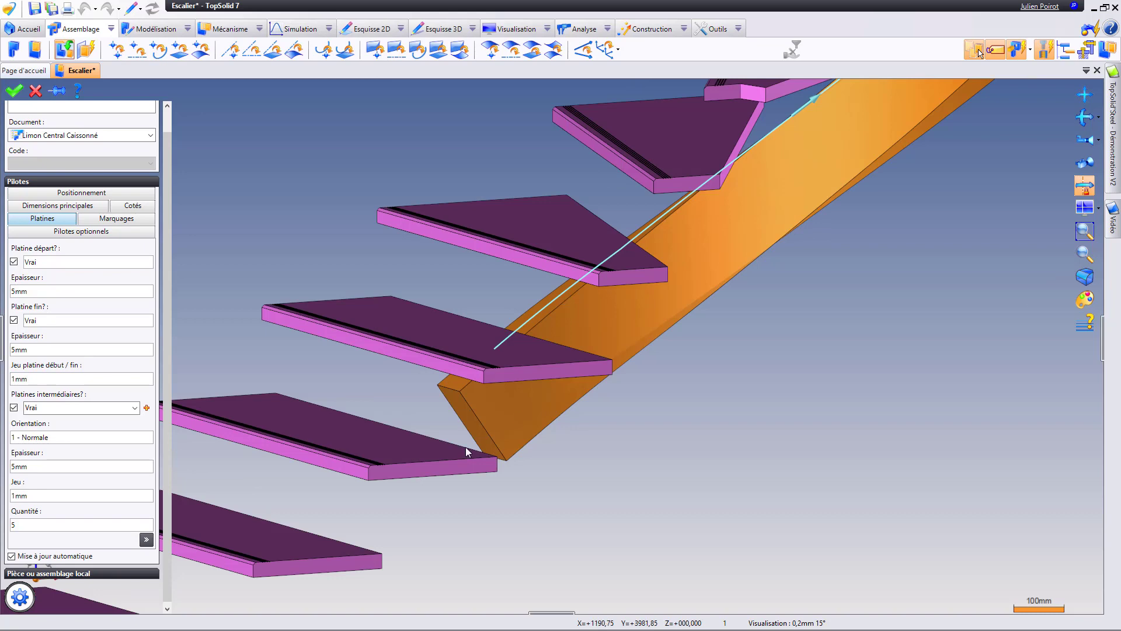
scroll(433, 453, down, 5)
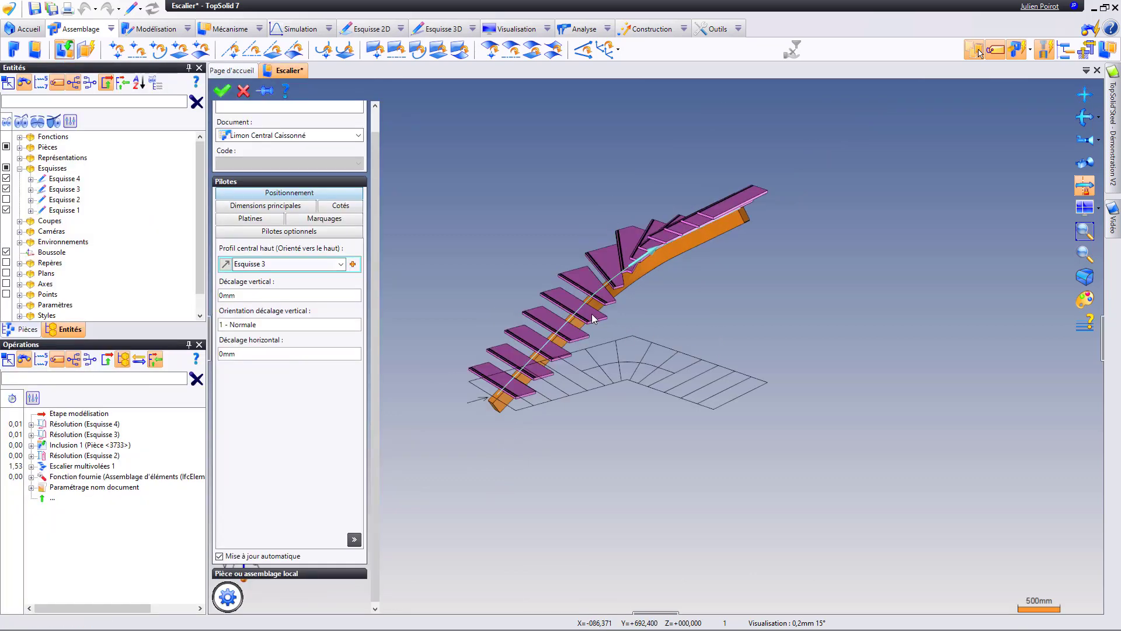
Examine the boxed stringer from above and below to check how it follows the Esquisse 3 profile under the treads
scroll(604, 299, up, 5)
middle_drag(605, 298, 677, 305)
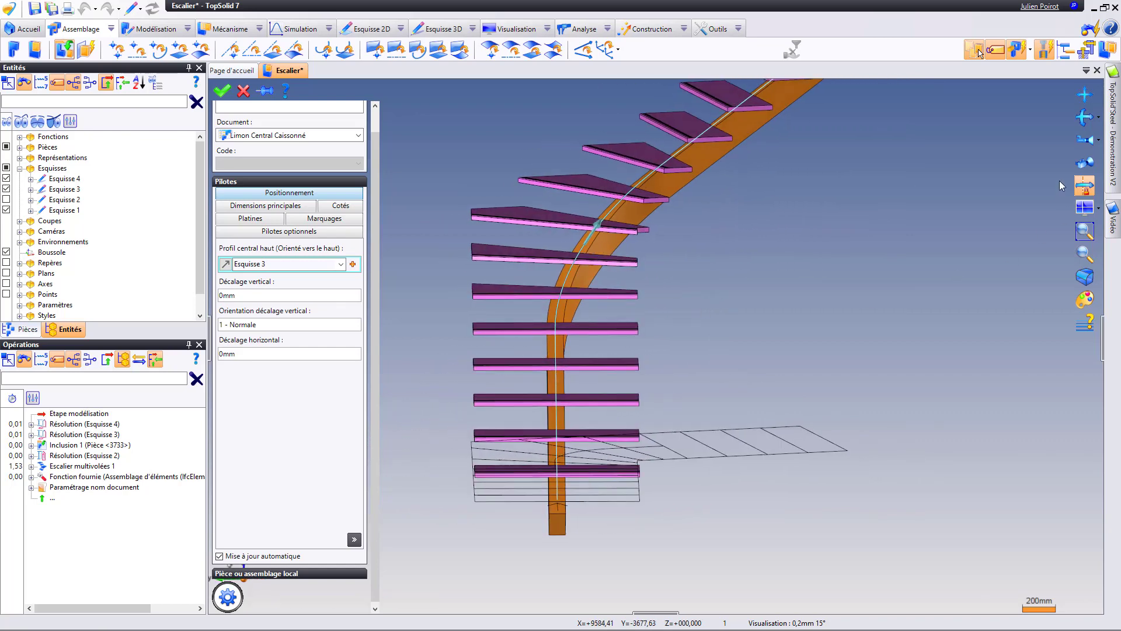
click(1088, 143)
scroll(748, 304, up, 1)
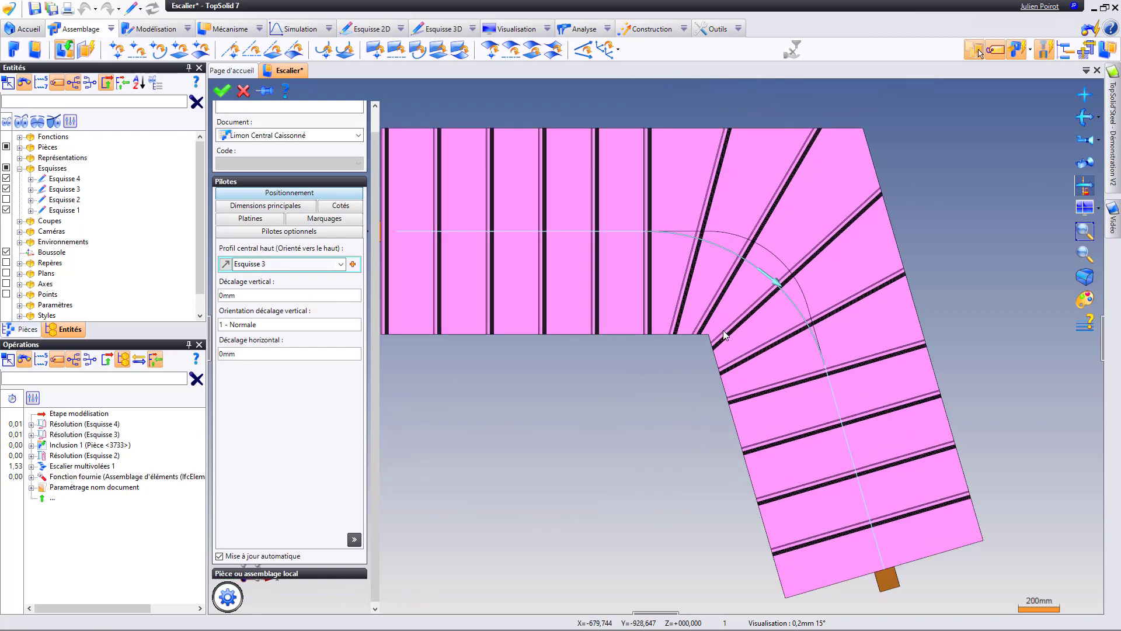
middle_drag(681, 453, 682, 394)
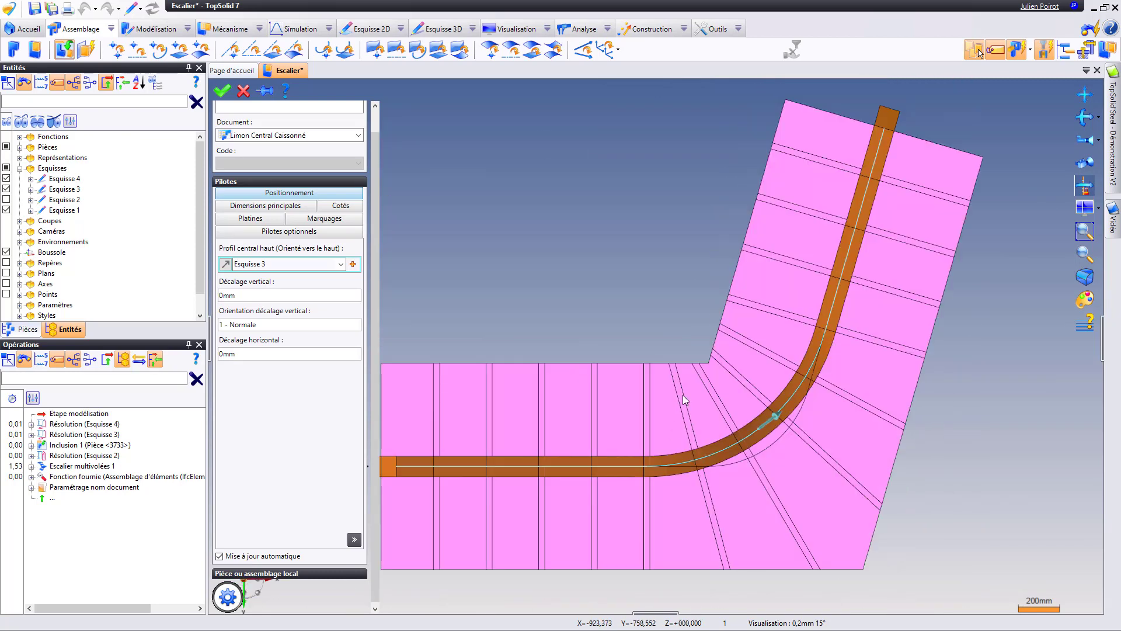
scroll(699, 426, up, 2)
scroll(835, 212, down, 2)
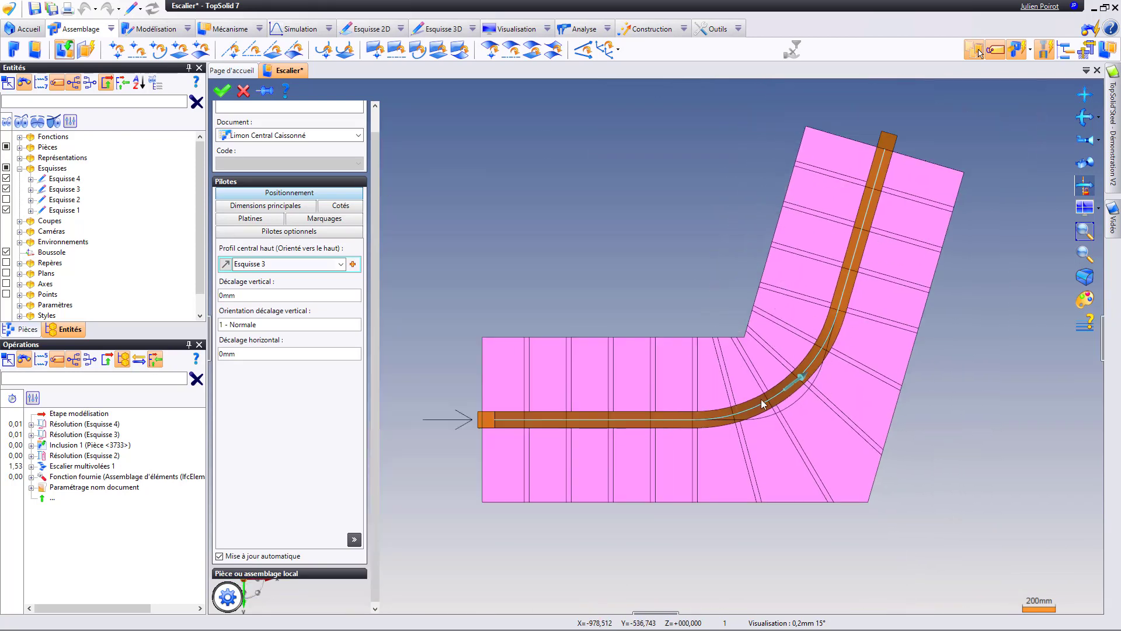
Examine the whole staircase in 3D from several angles to check the stringer along the straight flights and the turn
click(1087, 166)
middle_drag(713, 323, 980, 293)
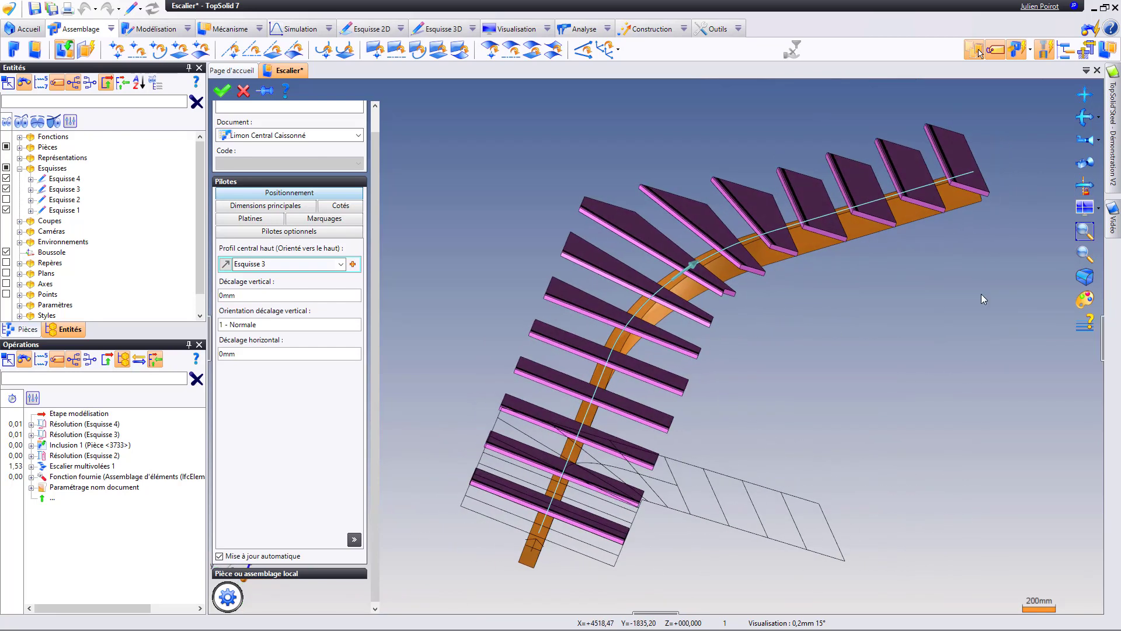
click(1085, 207)
scroll(608, 400, down, 2)
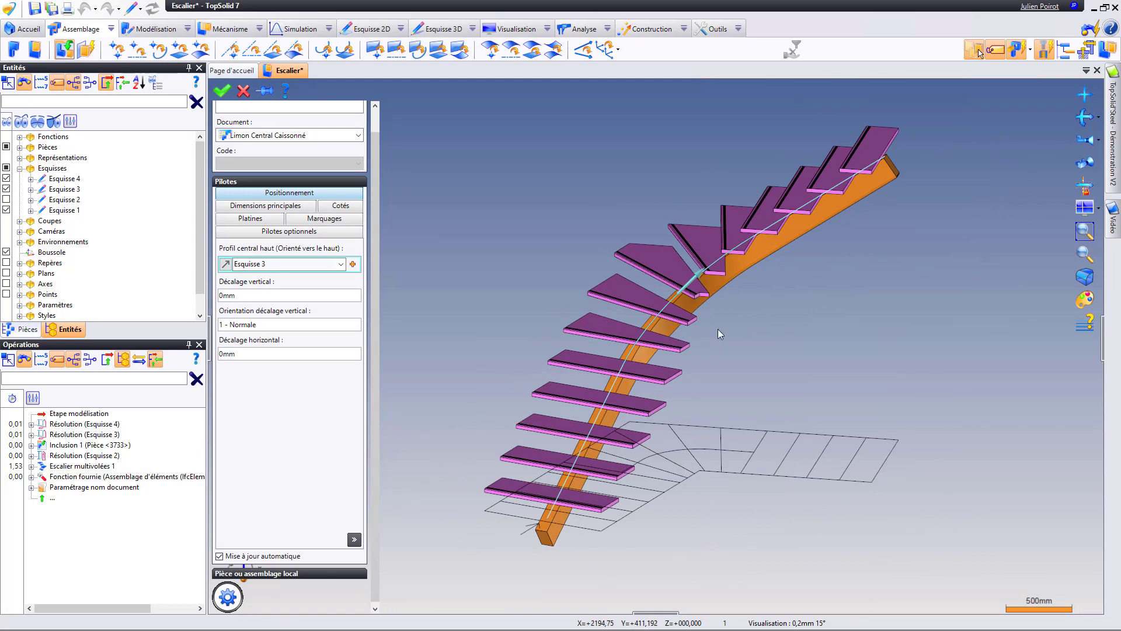
middle_drag(679, 345, 692, 391)
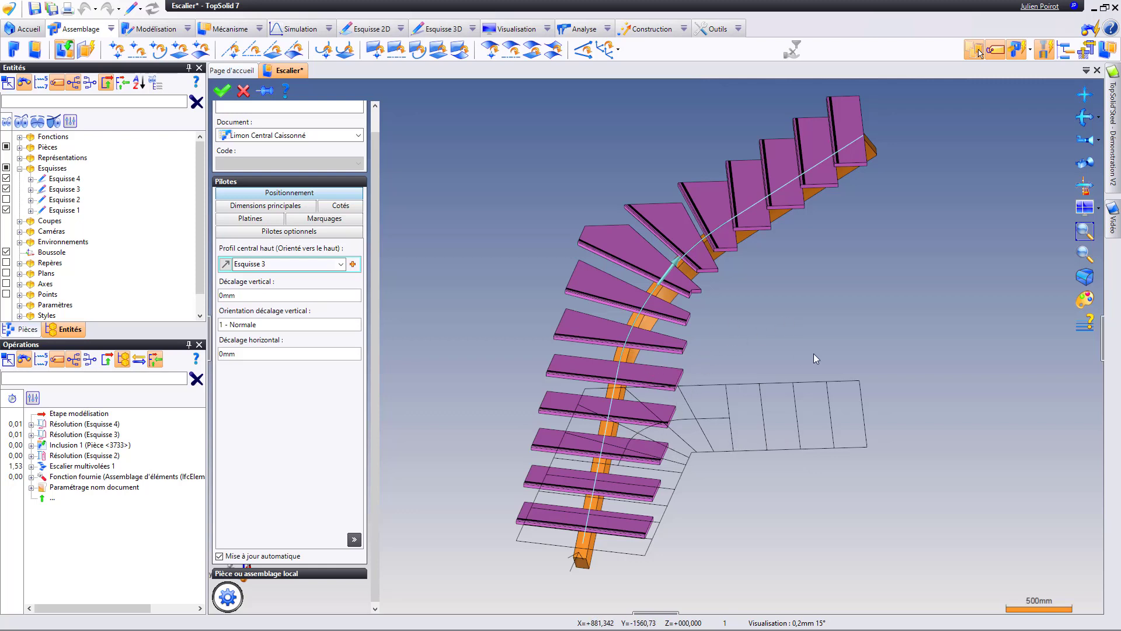
mouse_move(683, 321)
middle_down()
mouse_move(610, 316)
mouse_move(557, 274)
mouse_move(491, 248)
mouse_move(672, 303)
middle_up()
middle_drag(562, 300, 509, 280)
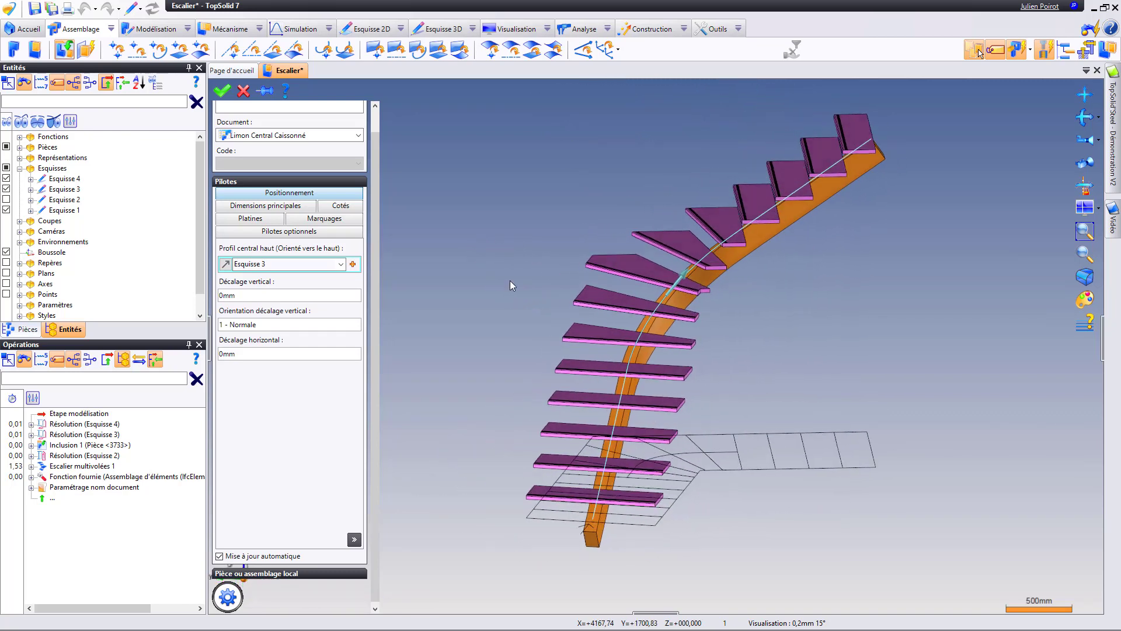
Validate the boxed central stringer insertion and switch the assembly's current representation to Représentation détaillée
right_click(528, 234)
click(547, 244)
middle_drag(546, 244, 578, 372)
scroll(720, 325, up, 4)
middle_drag(721, 319, 779, 61)
click(717, 29)
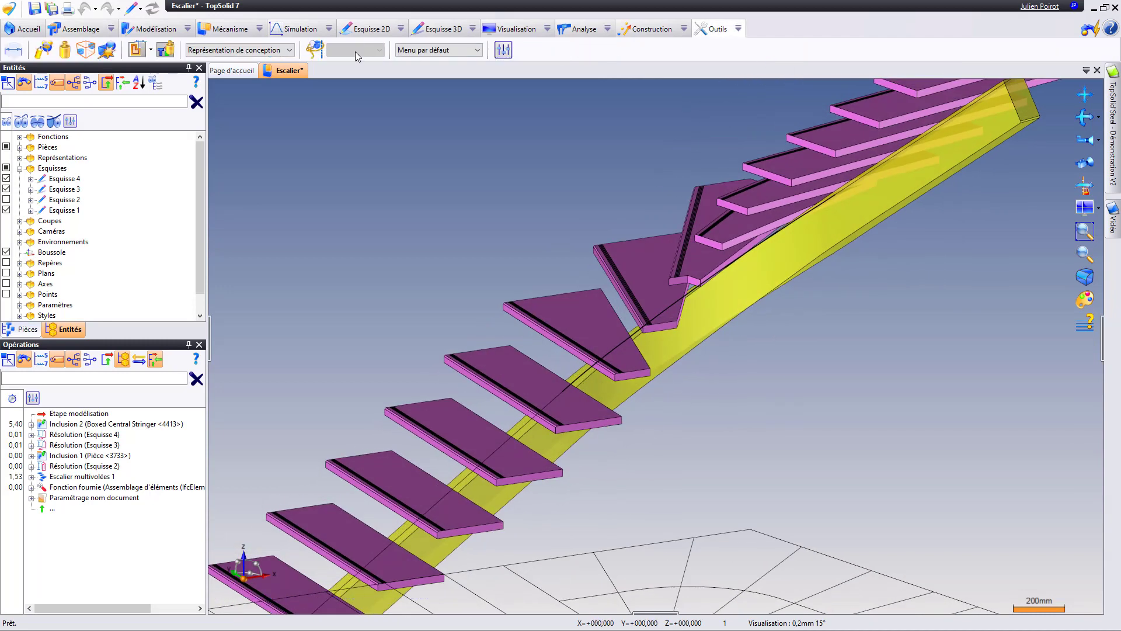
click(239, 50)
click(237, 71)
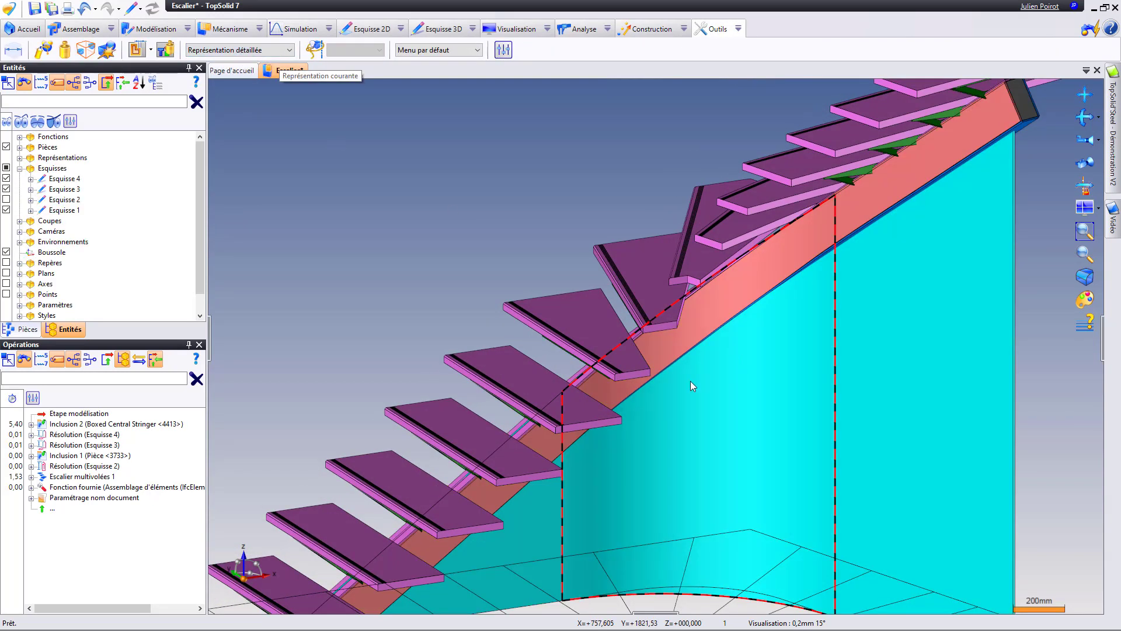
Hide the cyan vertical surface beneath the staircase and the stringer's Right Side plate to expose the inside of the box
right_click(701, 391)
click(727, 498)
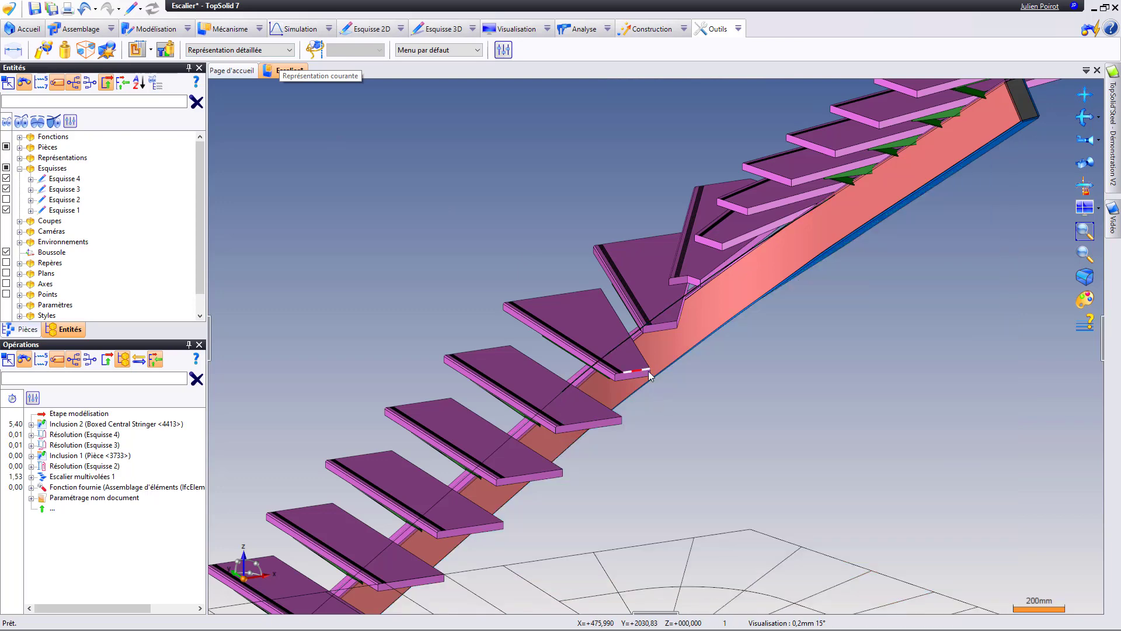
middle_drag(648, 371, 695, 376)
right_click(696, 378)
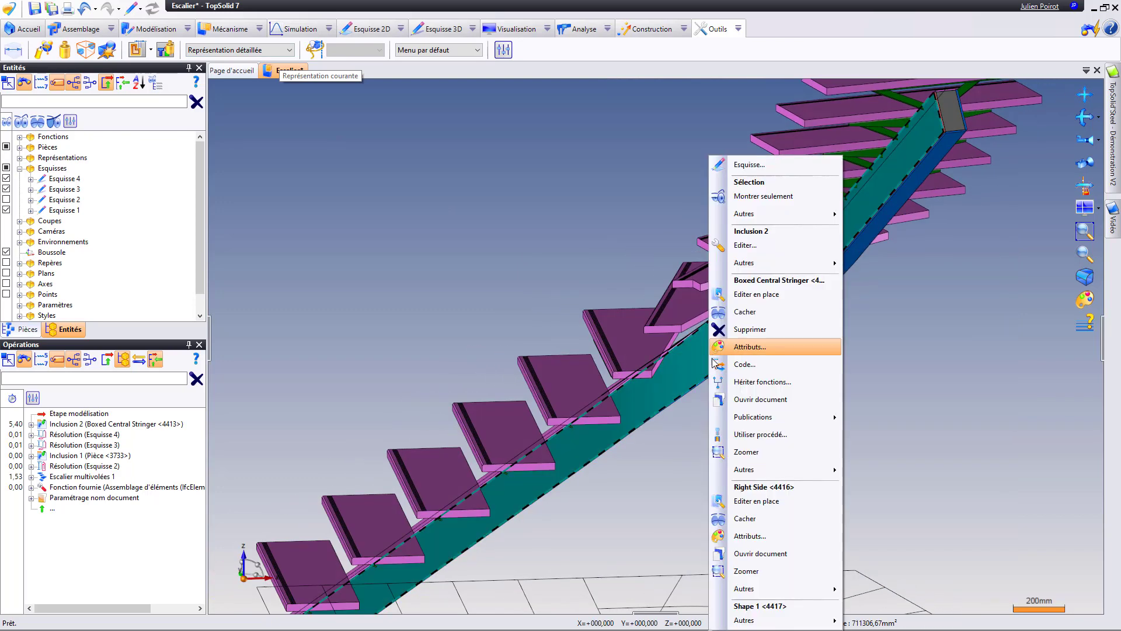
click(756, 521)
middle_drag(693, 403, 558, 339)
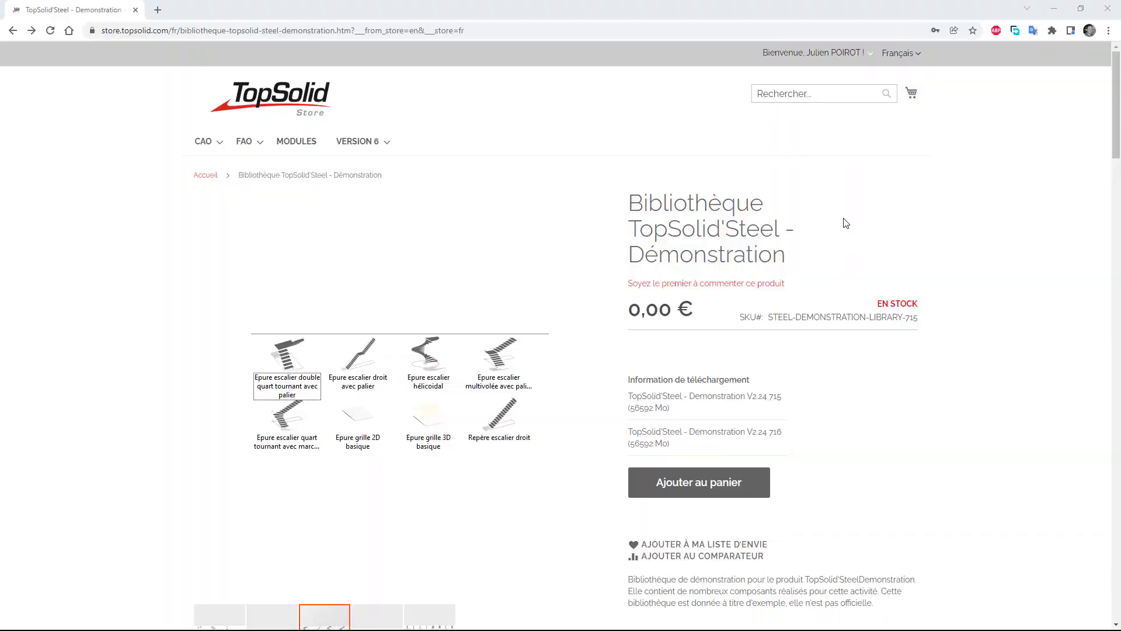
Switch to the web browser and review the TopSolid'Steel - Démonstration library page in the TopSolid Store and the TopSolid'Steel Facebook group
scroll(844, 227, down, 6)
scroll(845, 228, up, 5)
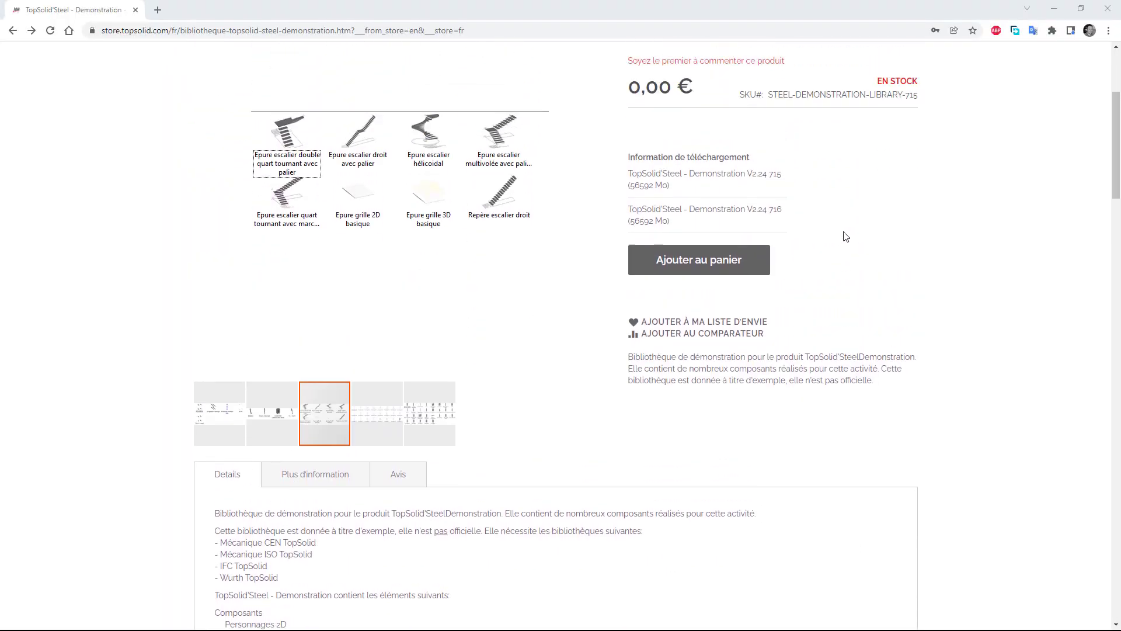
click(745, 227)
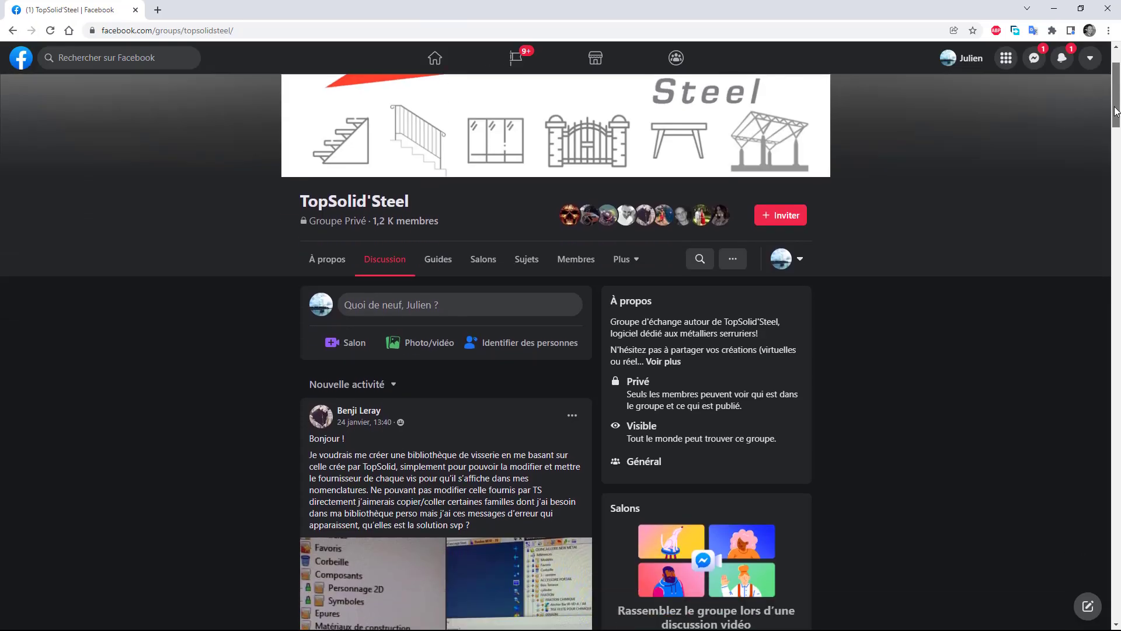
drag(1115, 91, 1111, 546)
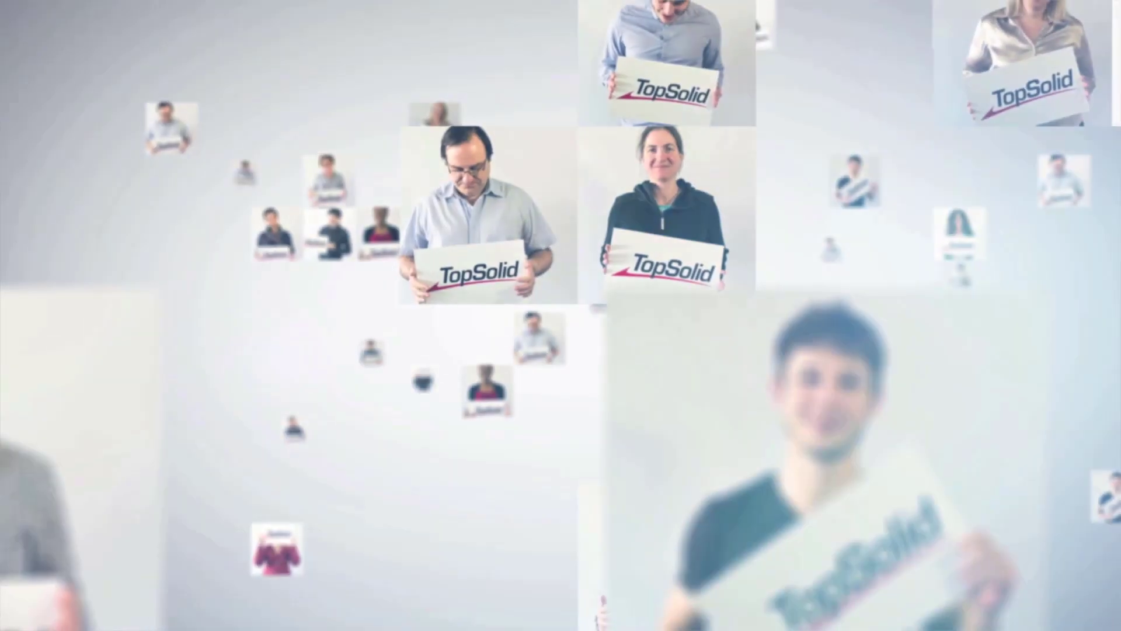